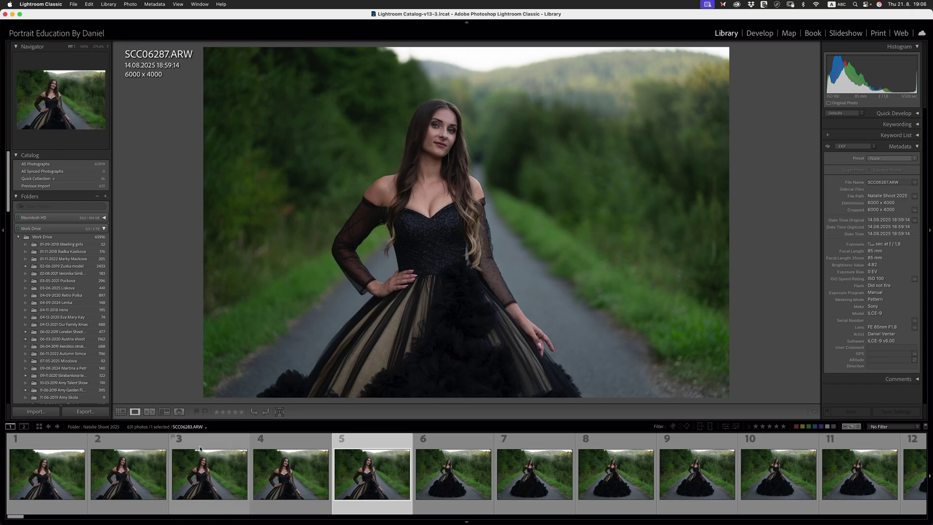
Show the first shoot photo, SCC06281.ARW, and zoom in on the model's face
click(47, 474)
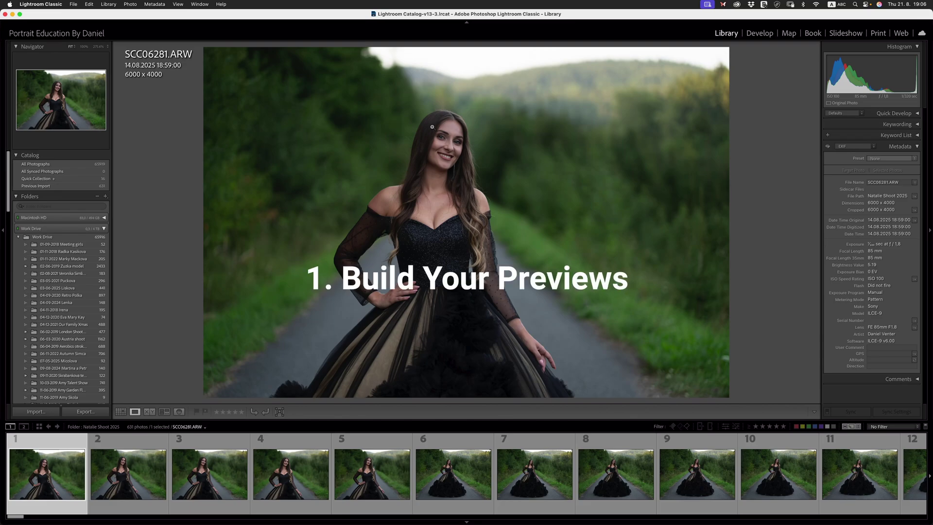
click(443, 148)
click(430, 170)
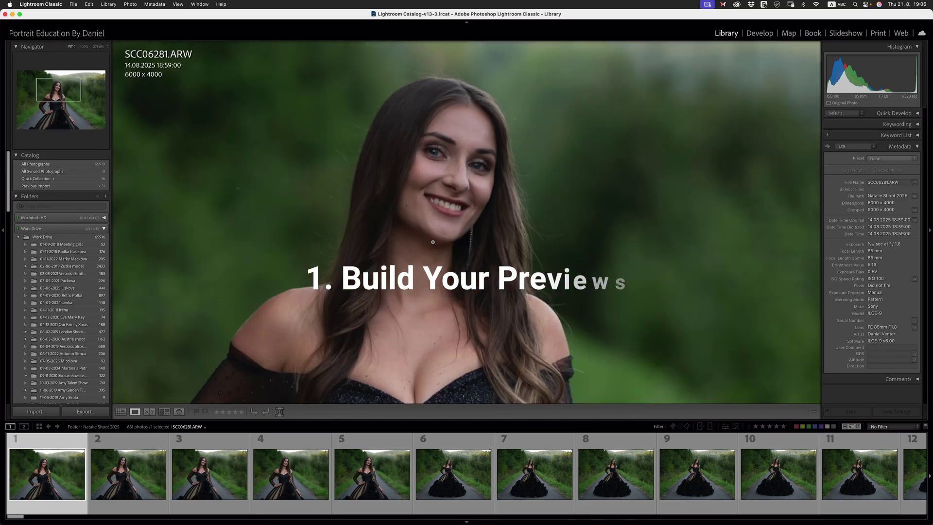
click(431, 170)
click(420, 290)
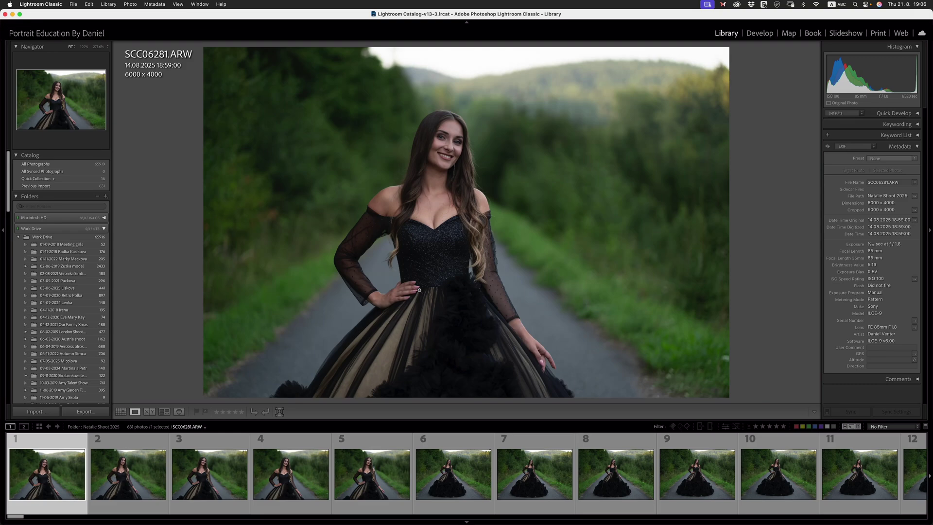
Pan the close-up toward the eyes, then return SCC06281.ARW to the whole-photo view
drag(440, 146, 437, 193)
click(451, 151)
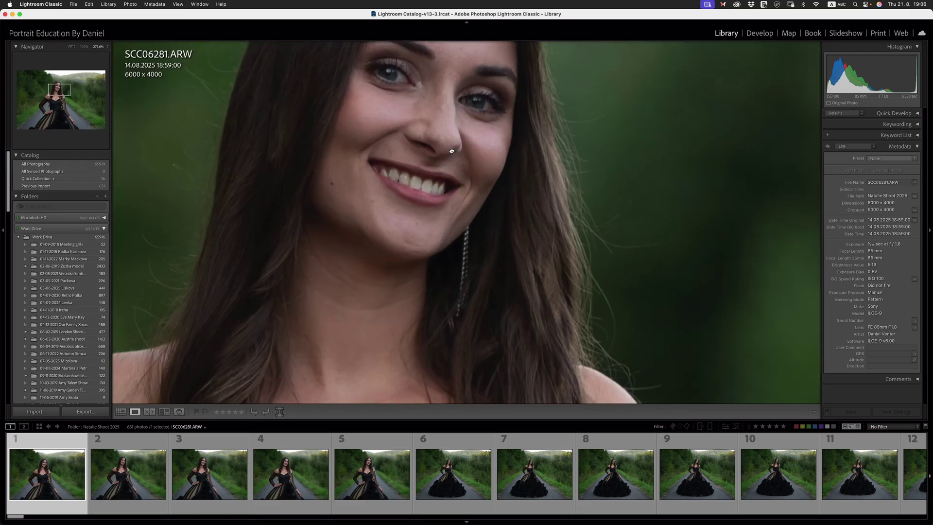
click(451, 151)
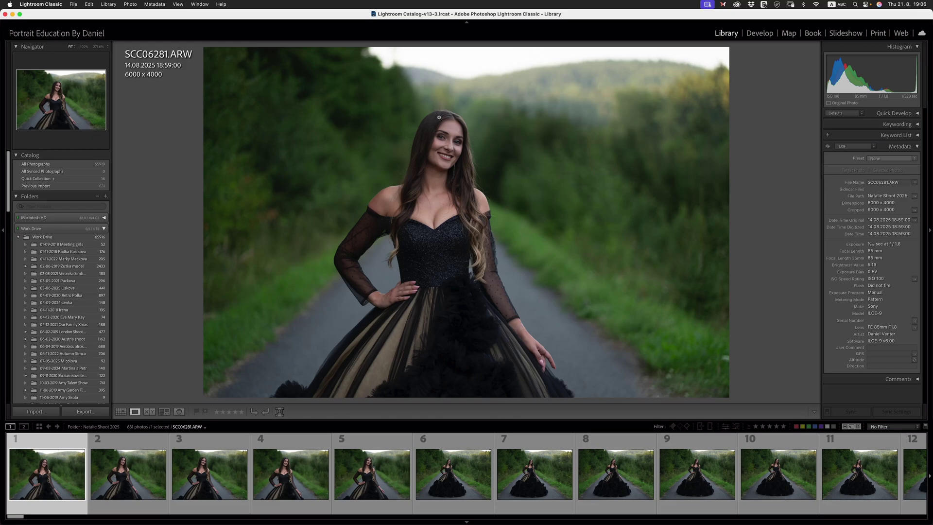
click(441, 134)
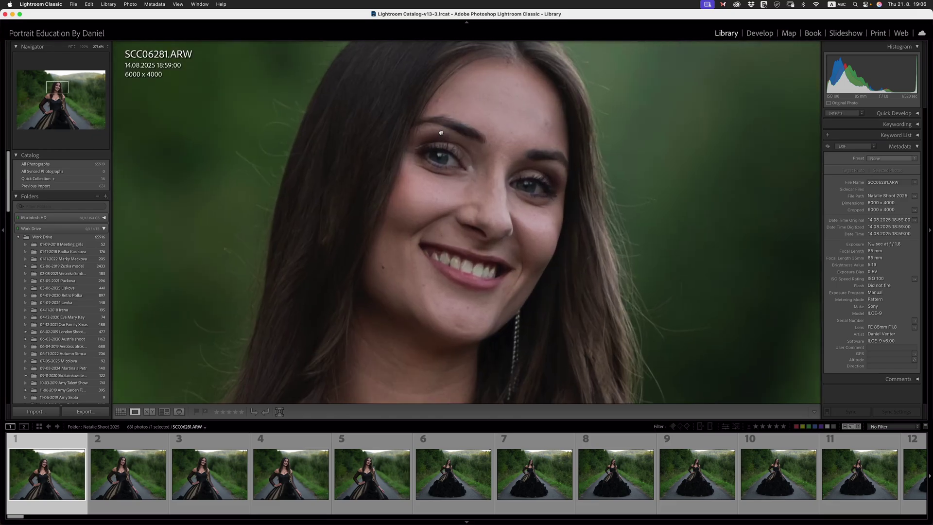
drag(441, 133, 382, 143)
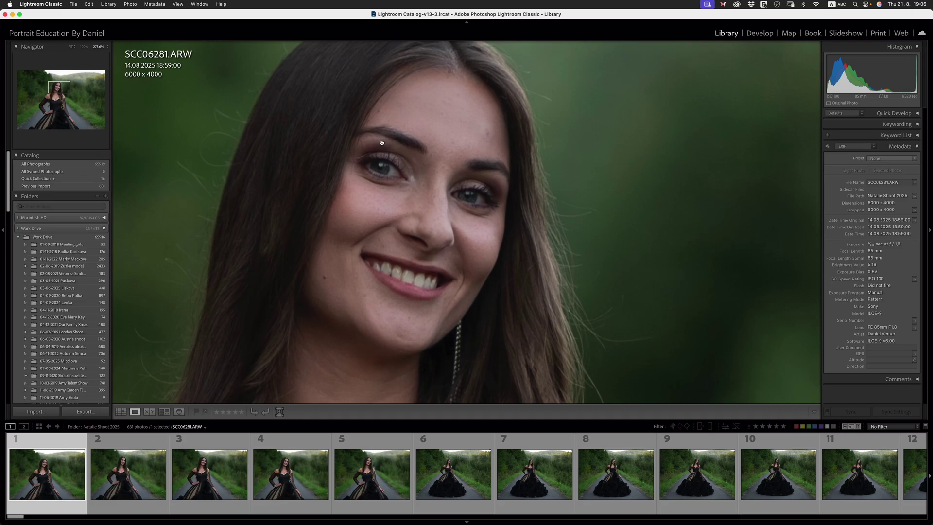
click(382, 143)
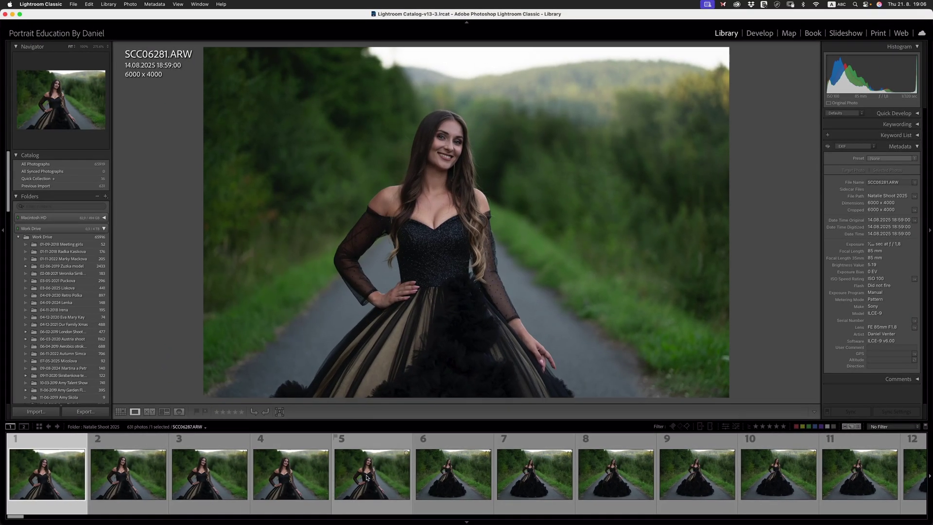
Select the first five photos, test pick flags with Auto Sync, and hide both side panels
shift+click(368, 477)
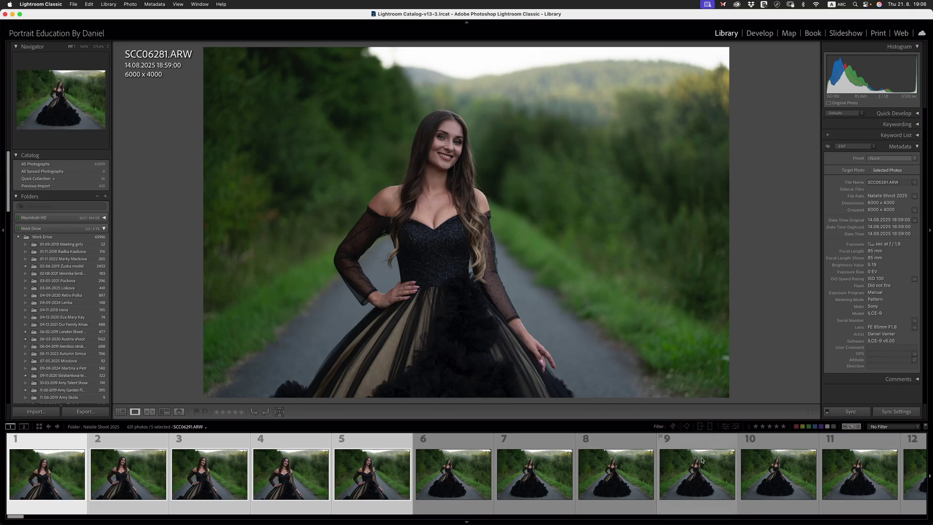
click(827, 412)
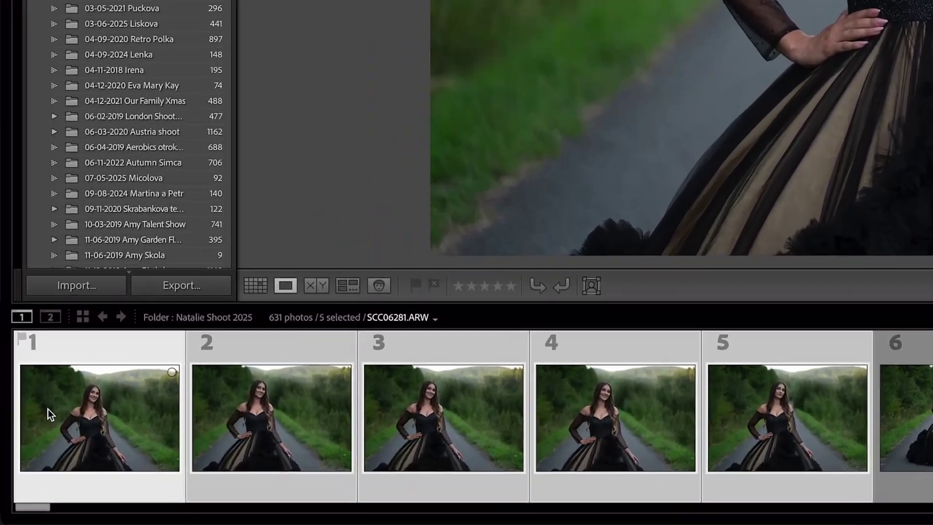
key(p)
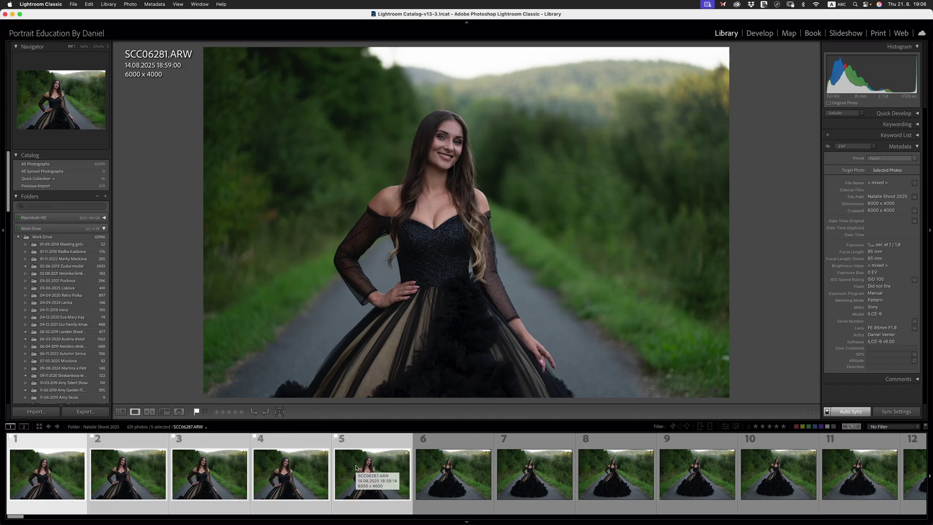
key(u)
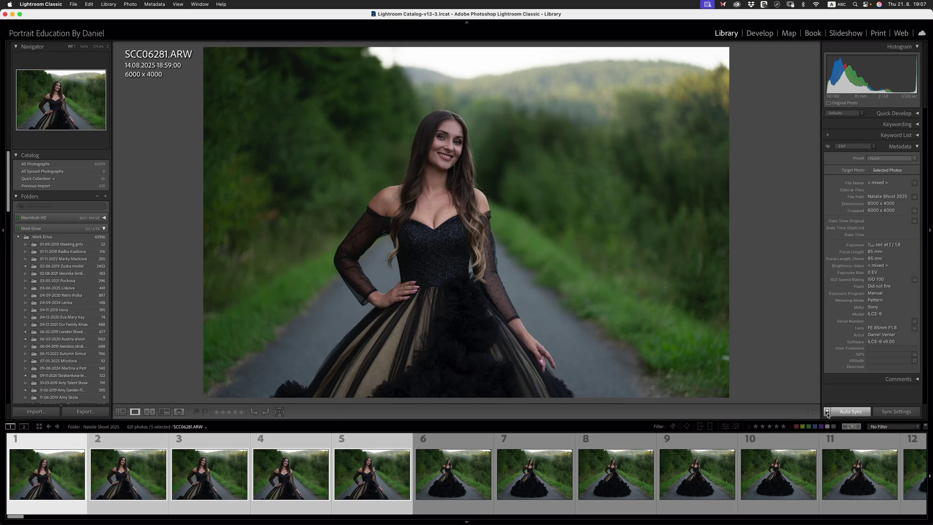
click(827, 412)
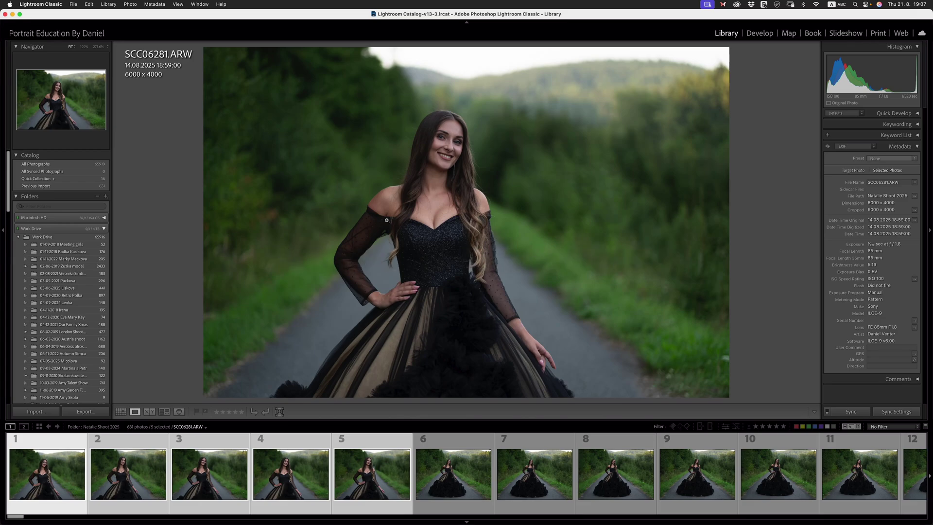
key(Tab)
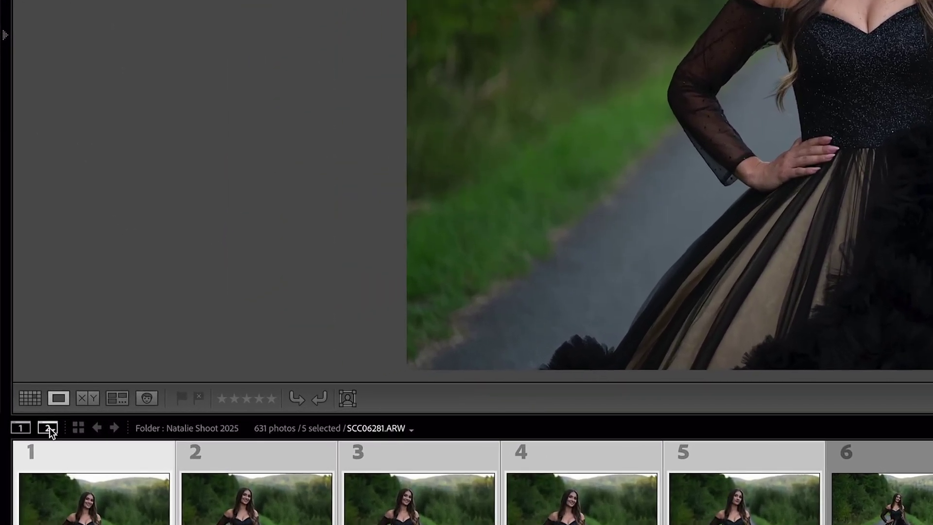
Open the secondary display window and test its zoom on the face, then fit
click(49, 427)
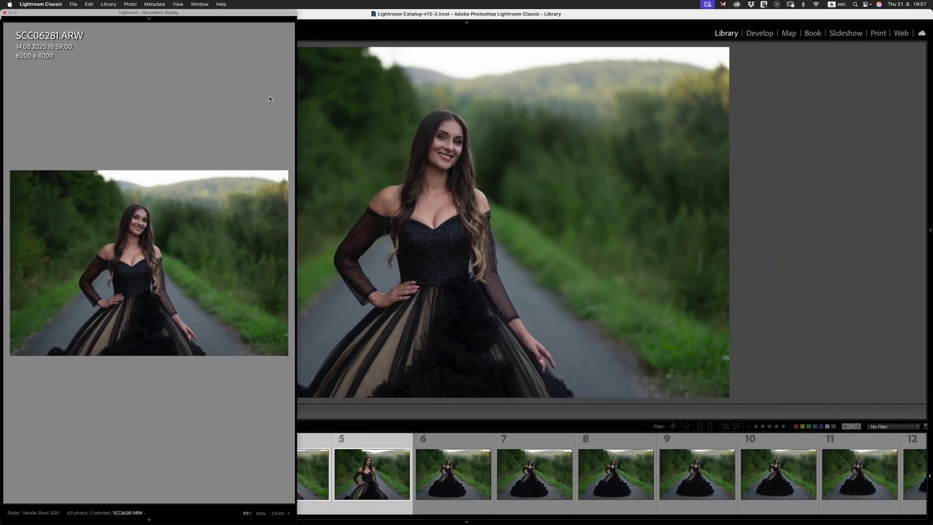
click(152, 197)
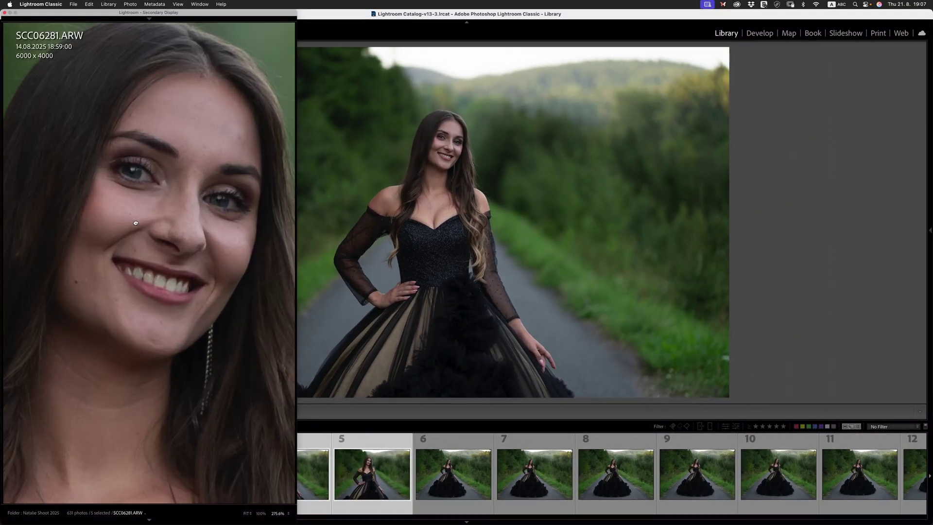
click(135, 223)
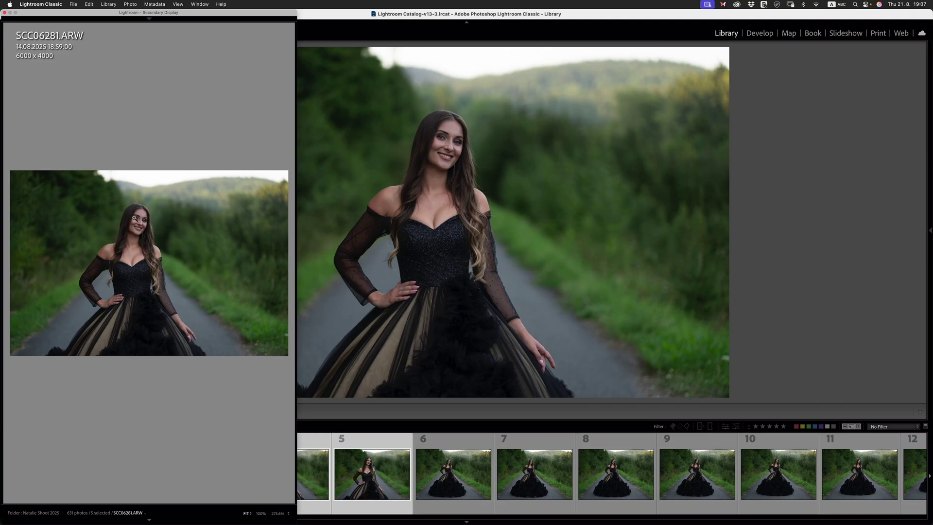
Resize and place the main Library window beside the secondary window, widened to the screen edge
click(322, 16)
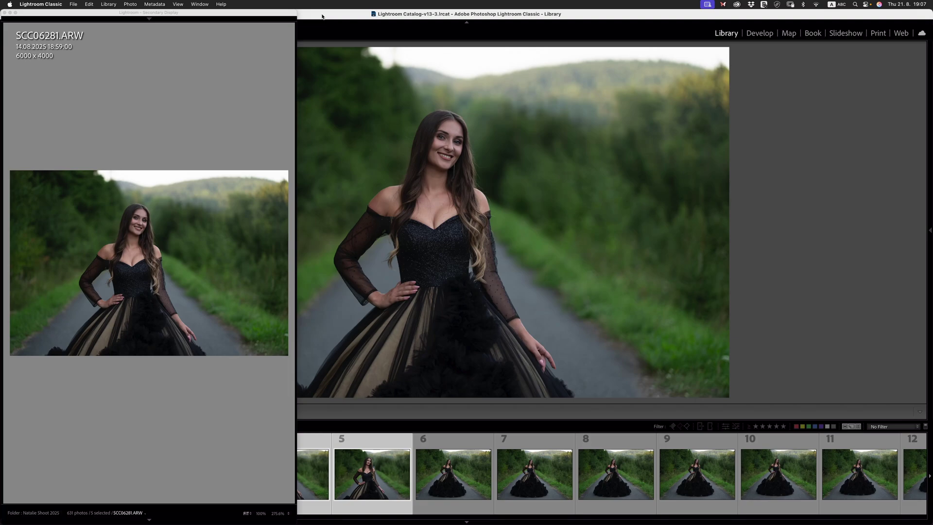
drag(309, 16, 657, 2)
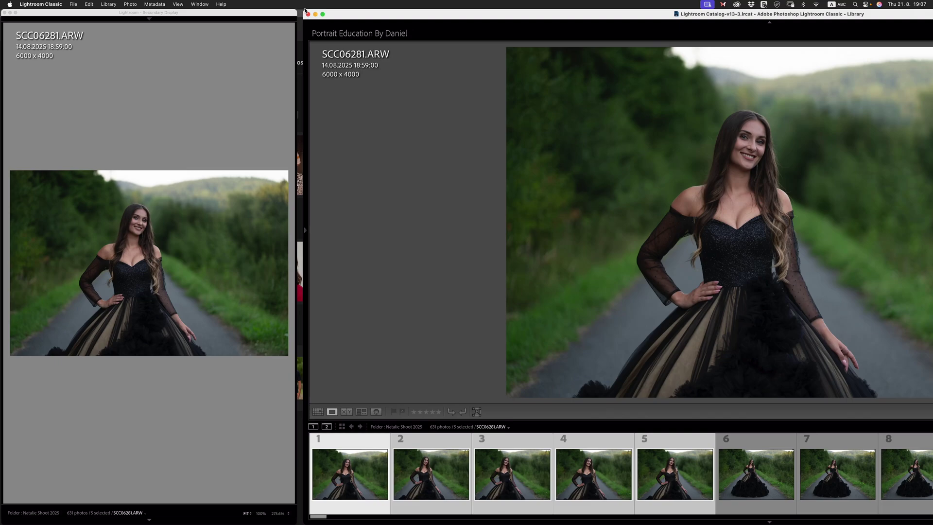
drag(305, 8, 408, 3)
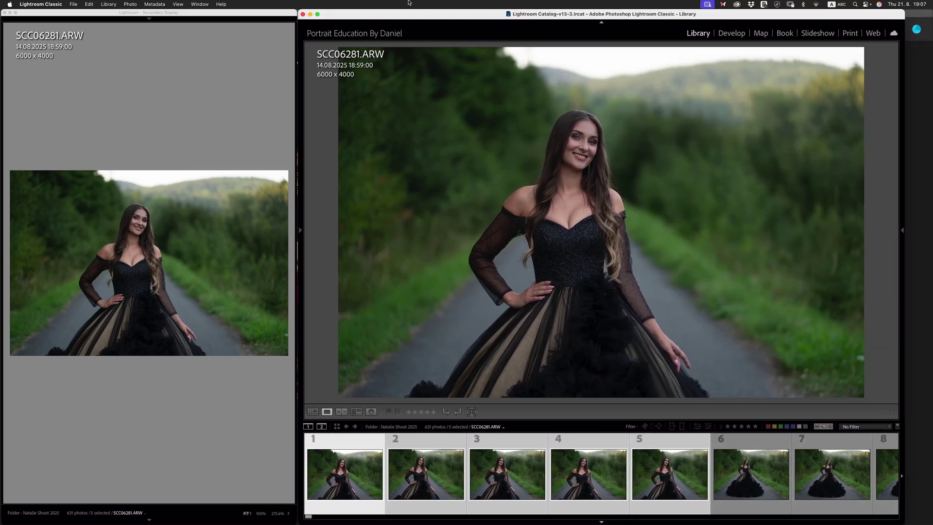
drag(903, 11, 932, 11)
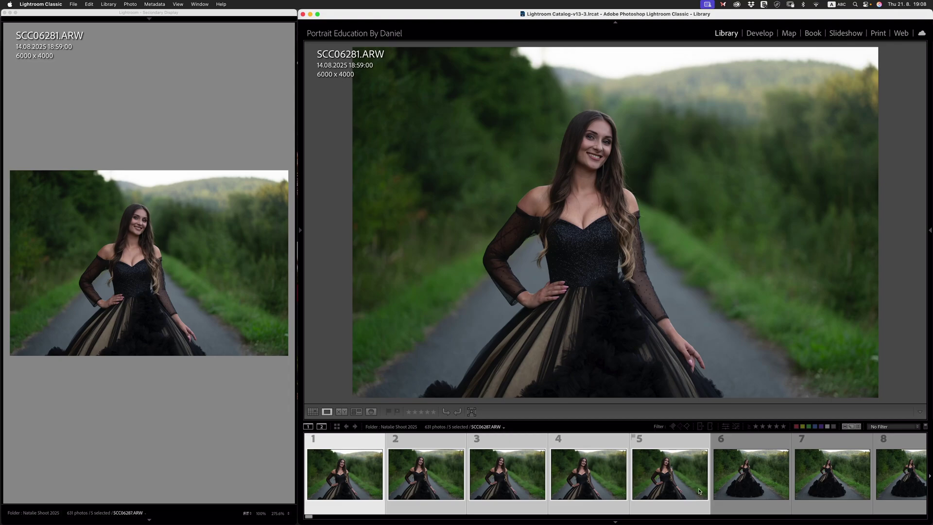
Compare the five selected photos in Survey view, stepping through frames three to five
key(n)
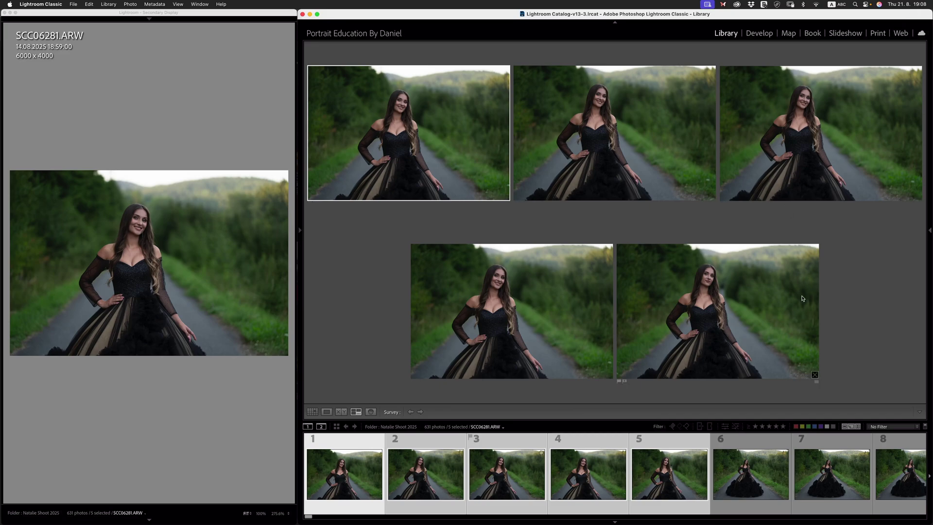
click(788, 117)
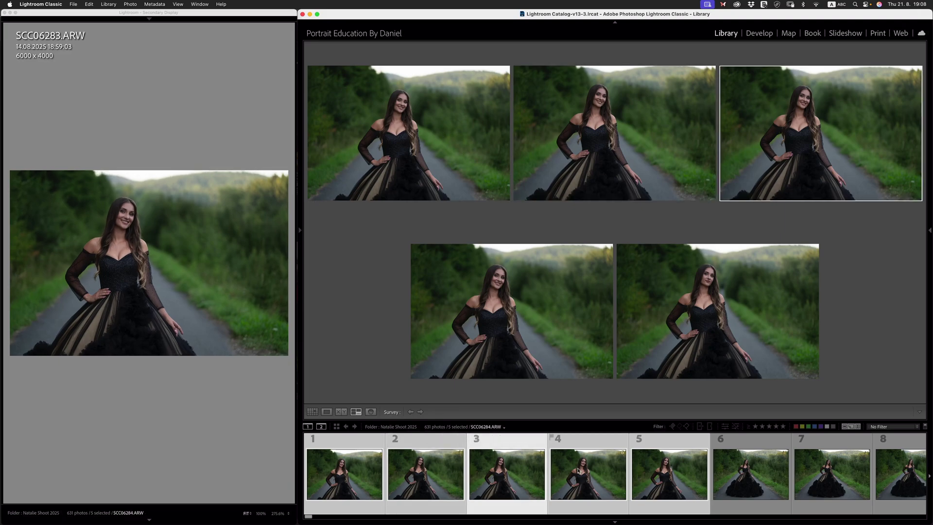
click(578, 470)
click(670, 479)
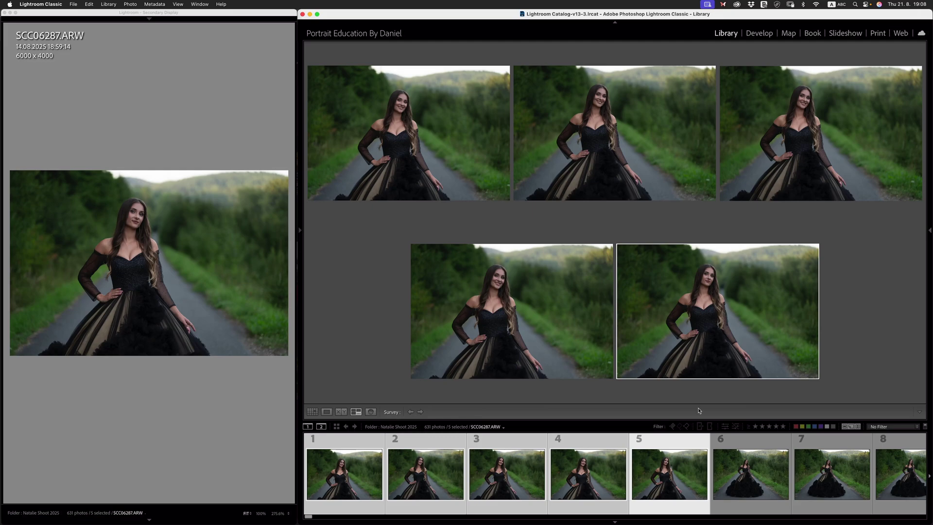
click(799, 107)
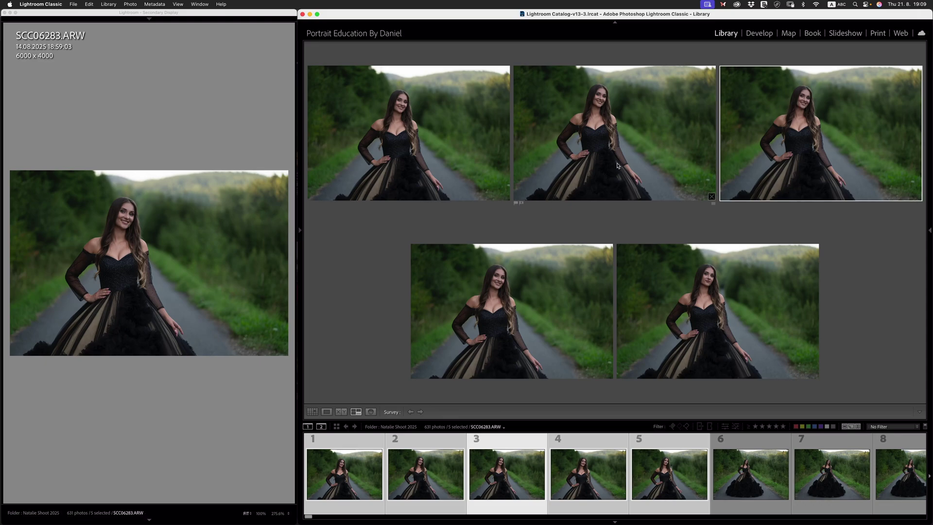
Check SCC06283's face at 100% on the secondary display and flag it as a pick
click(122, 212)
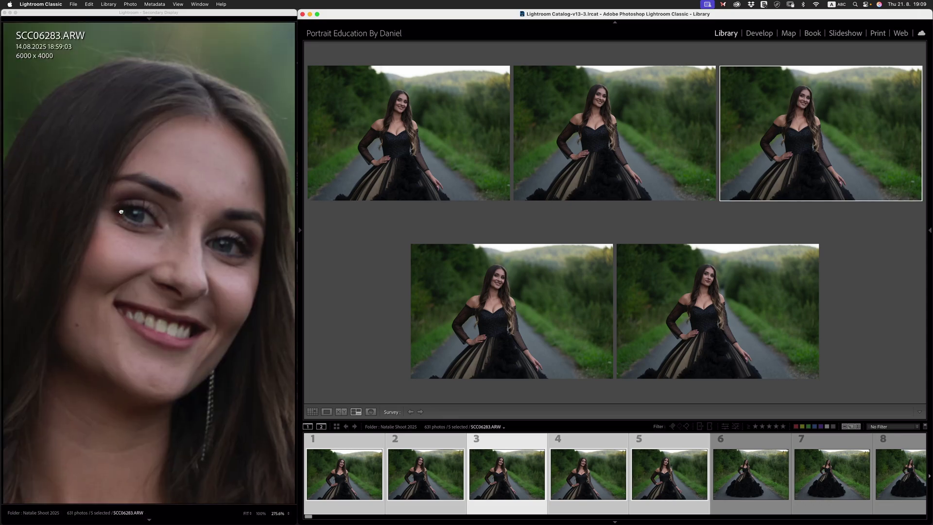
drag(121, 212, 133, 176)
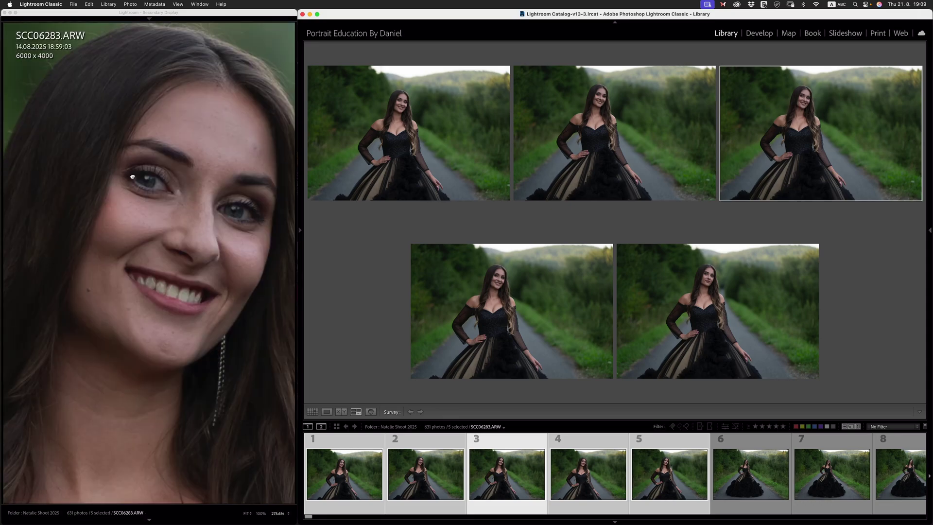
click(132, 177)
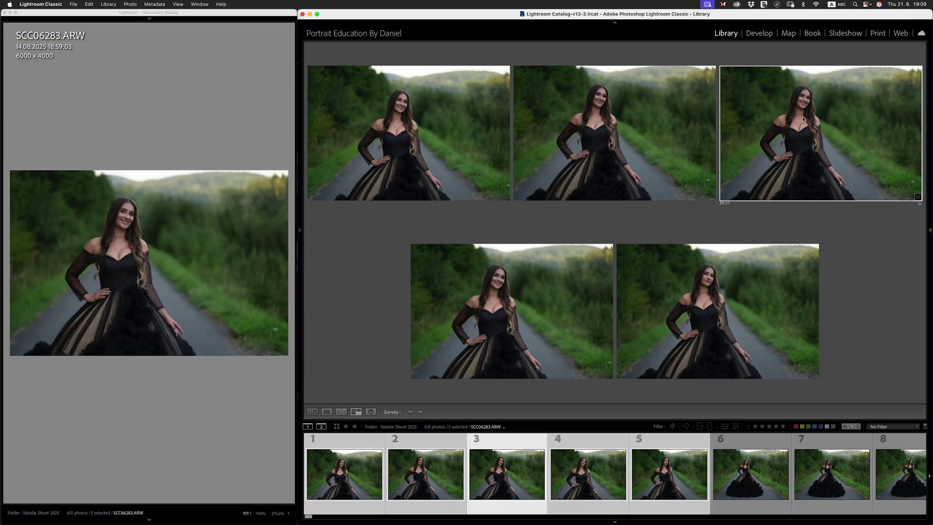
key(p)
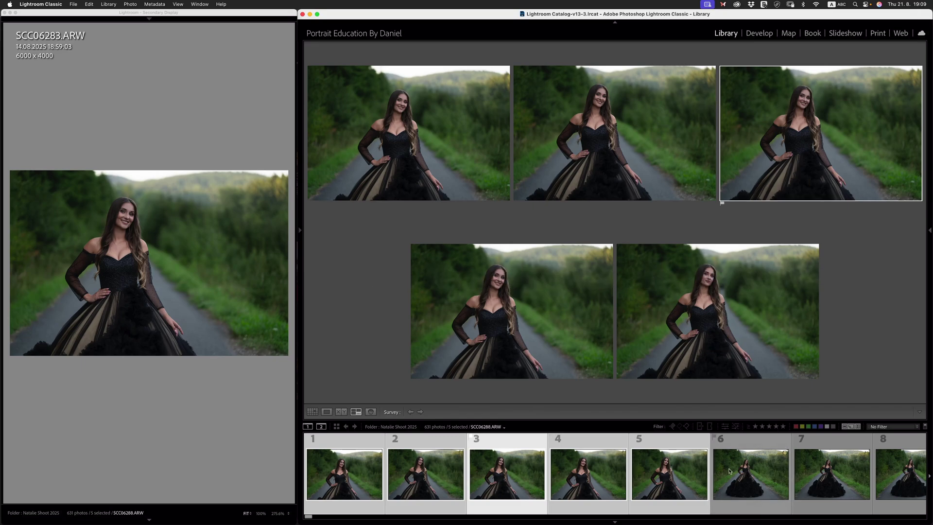
Select frames 6 through 11 in the filmstrip for Survey comparison
click(729, 470)
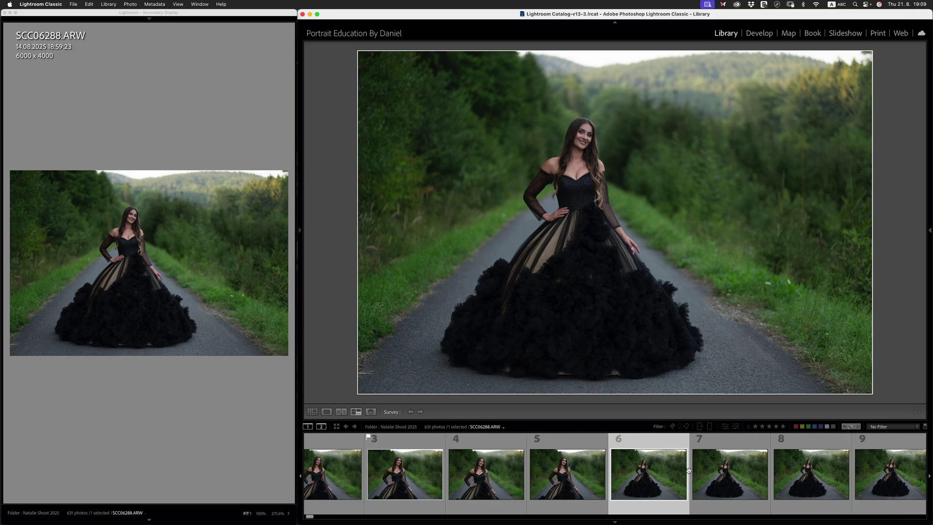
scroll(689, 473, right, 5)
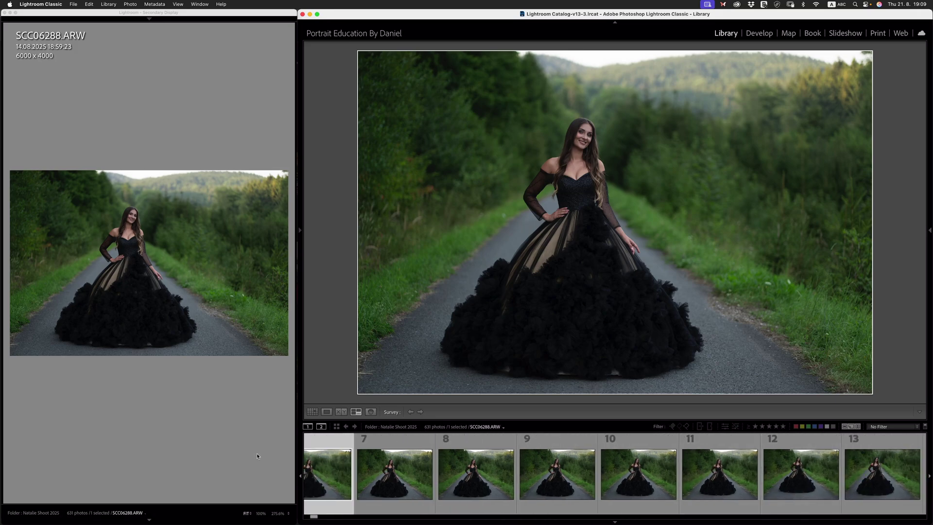
scroll(415, 472, left, 3)
scroll(415, 473, right, 2)
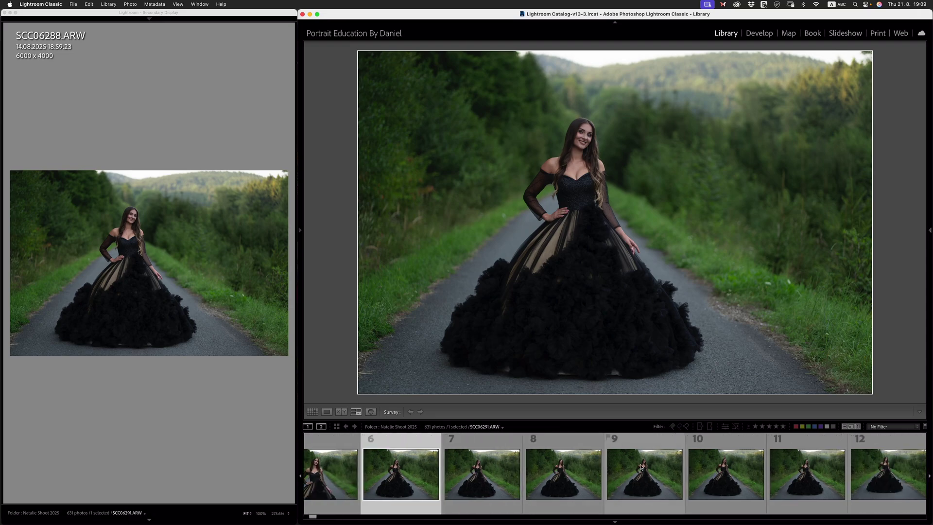
shift+click(777, 473)
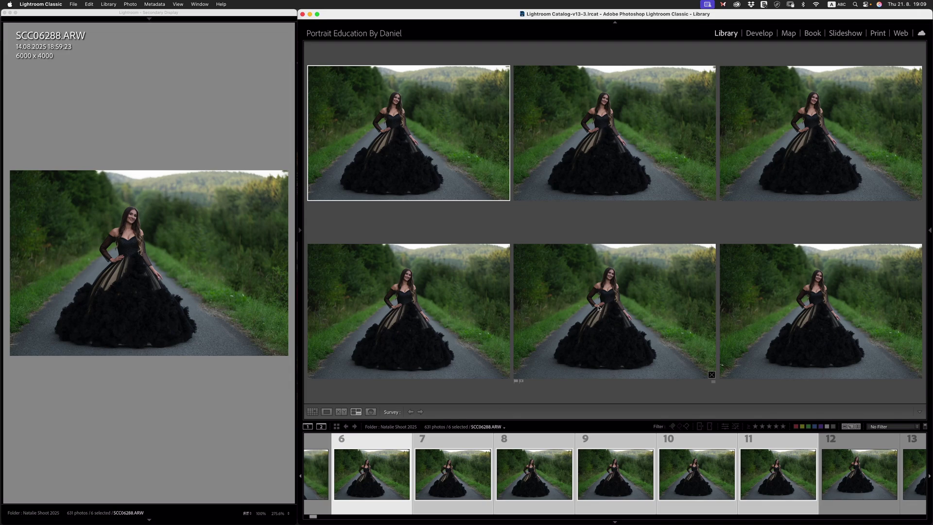
Check SCC06292's face close up on the secondary display and flag it as a pick
click(604, 278)
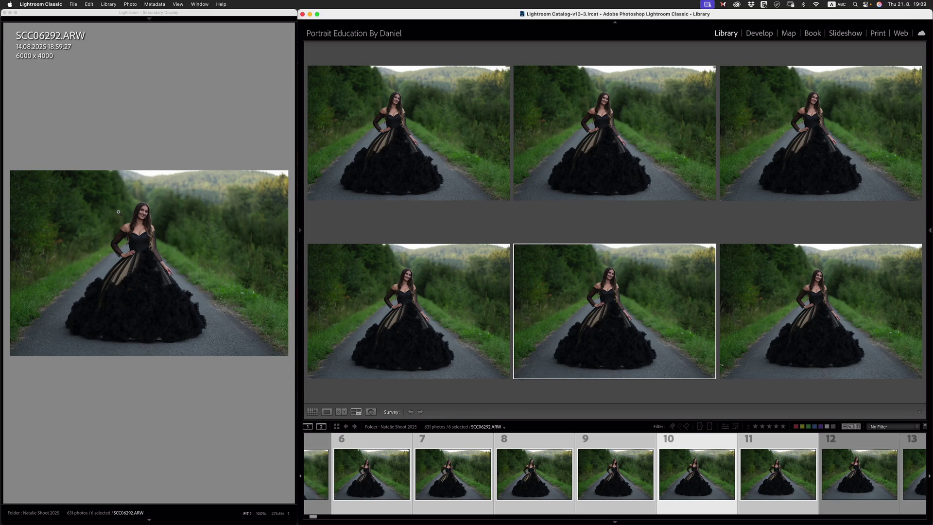
click(141, 217)
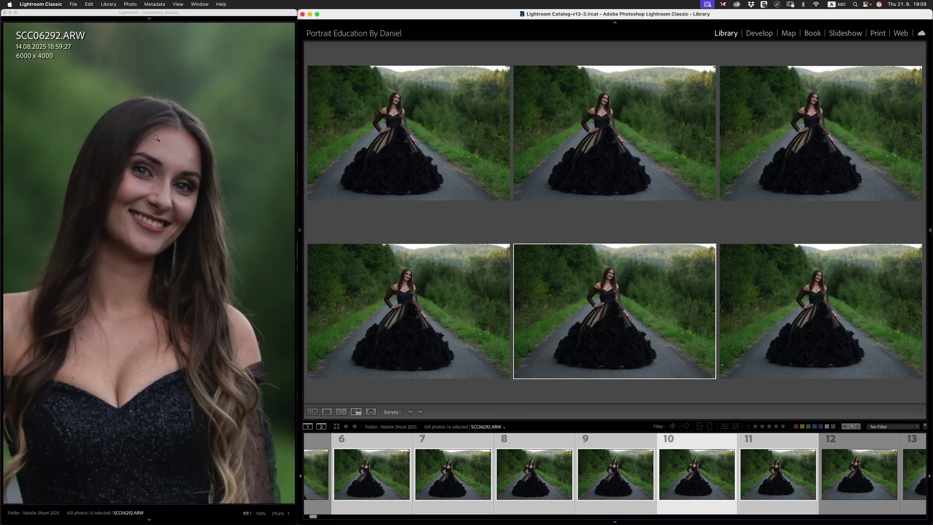
click(141, 215)
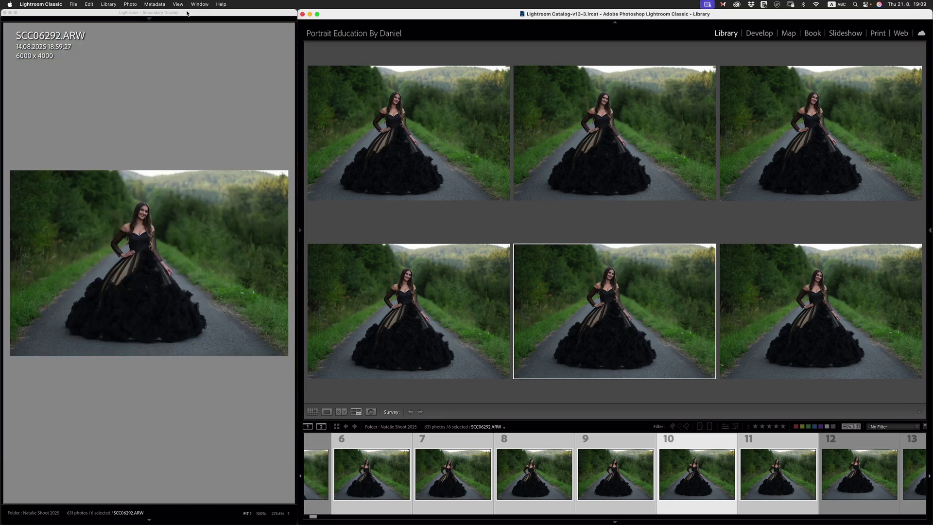
click(321, 426)
click(321, 426)
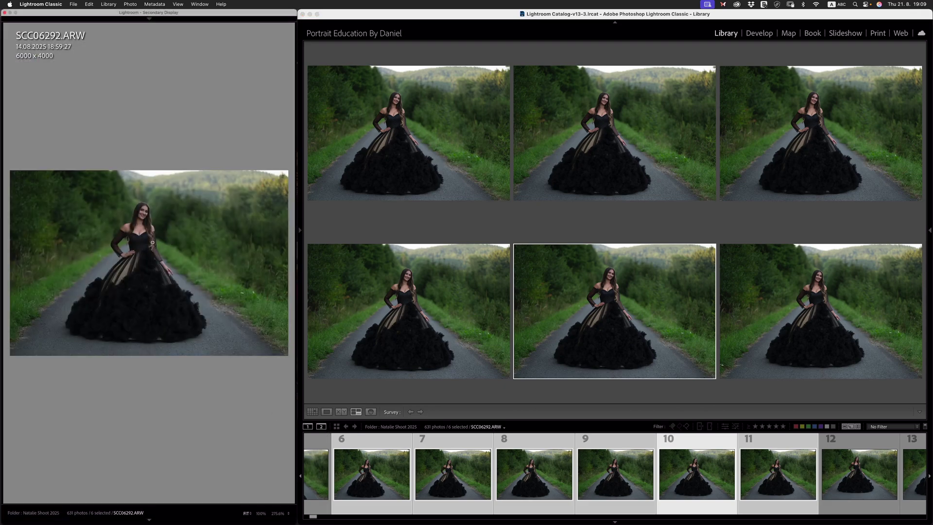
click(155, 224)
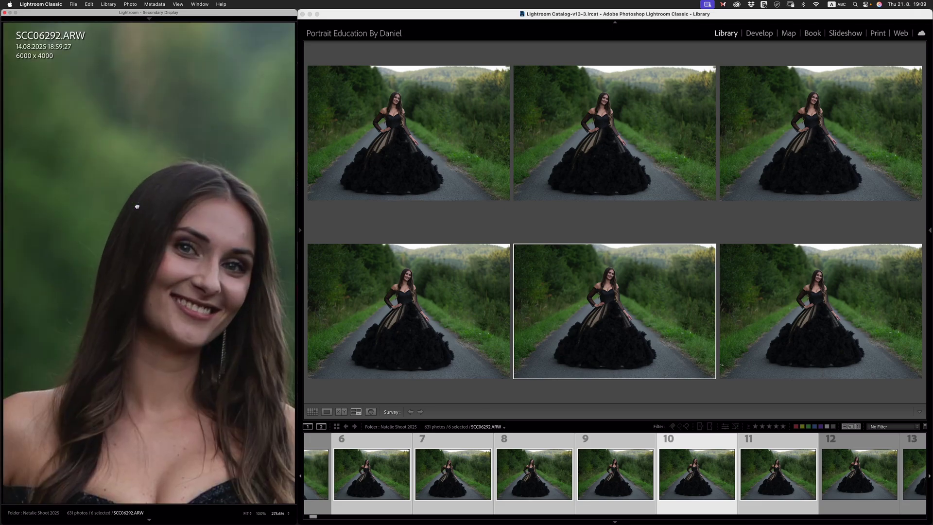
click(137, 206)
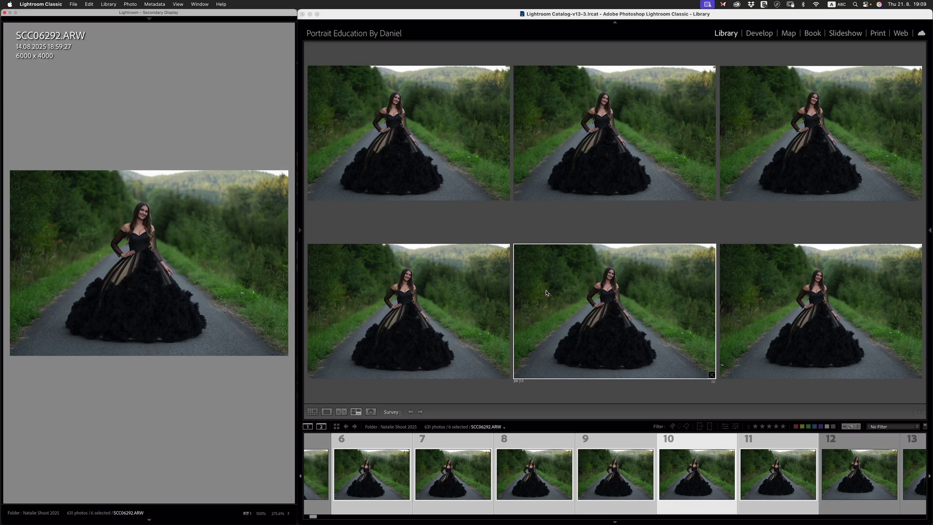
click(566, 305)
click(516, 380)
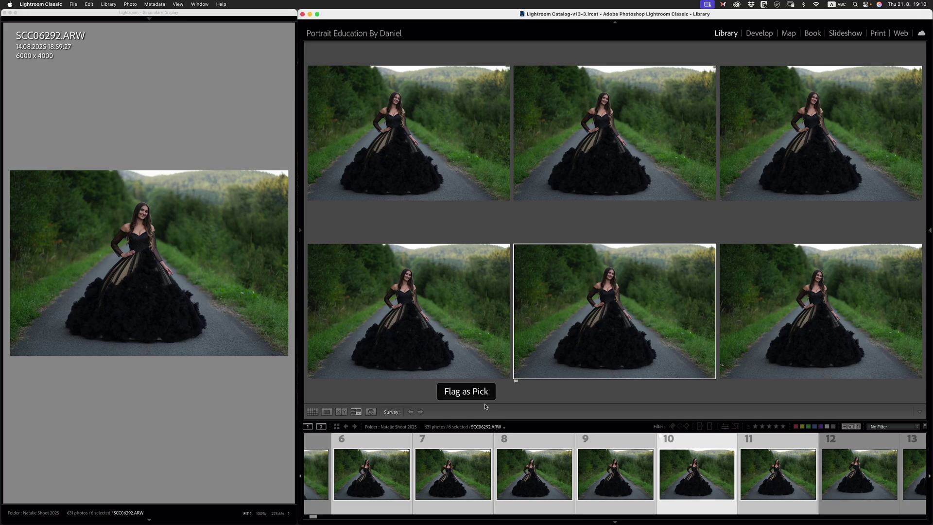
Select frames 13 through 23 in the filmstrip for an eleven-photo Survey
scroll(515, 471, right, 5)
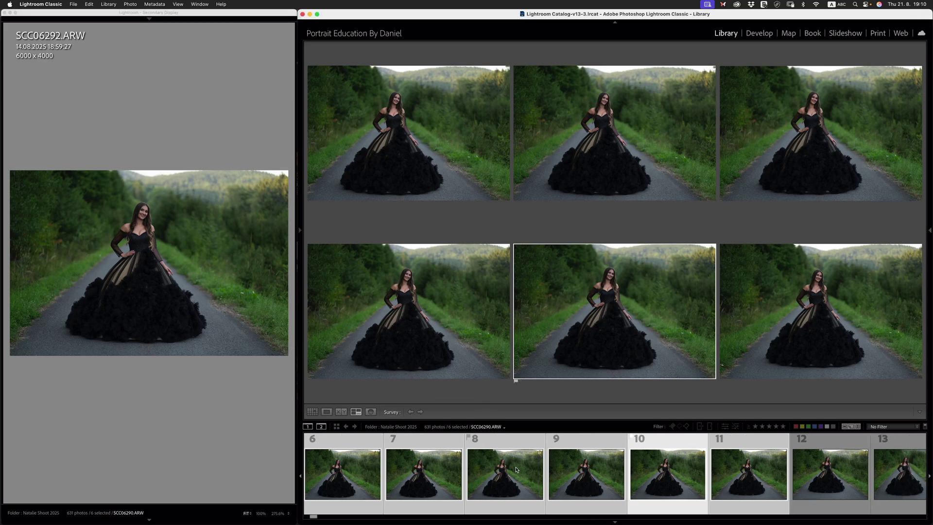
scroll(517, 469, right, 3)
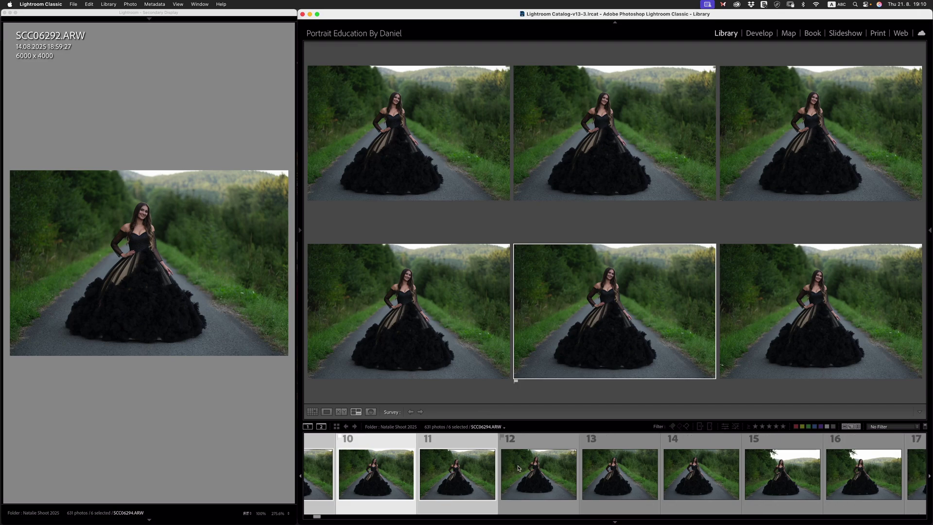
click(582, 470)
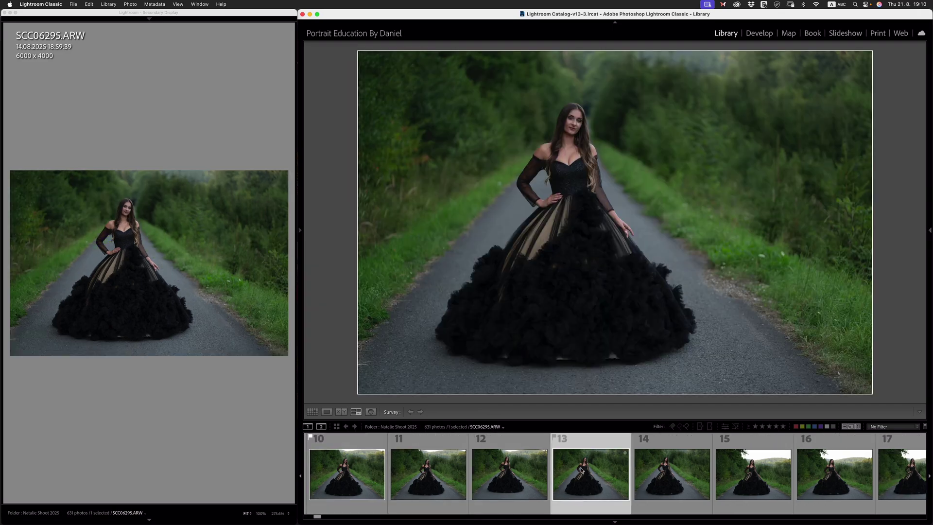
scroll(582, 470, right, 6)
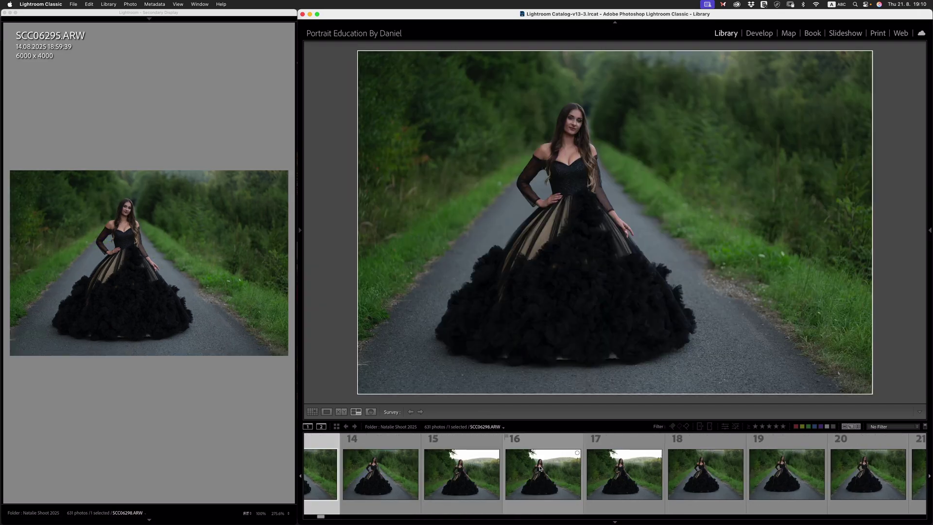
scroll(437, 468, right, 4)
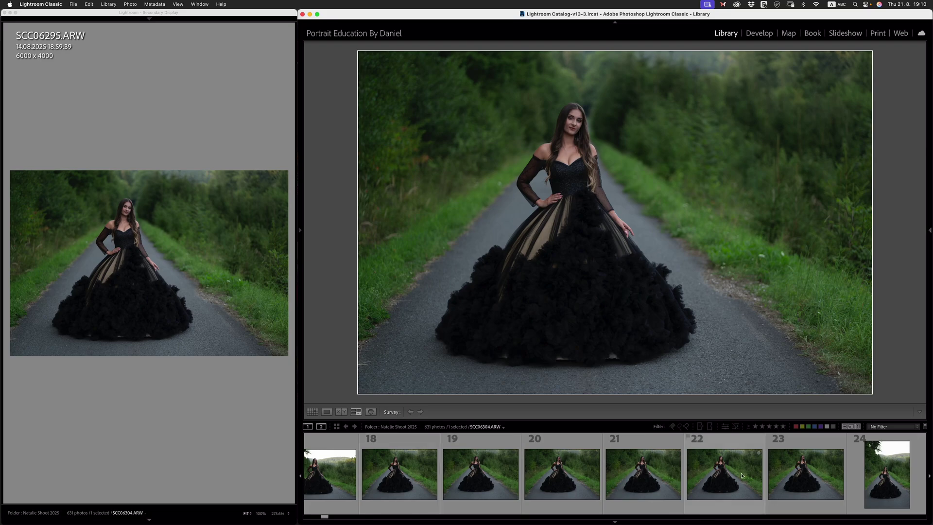
shift+click(789, 469)
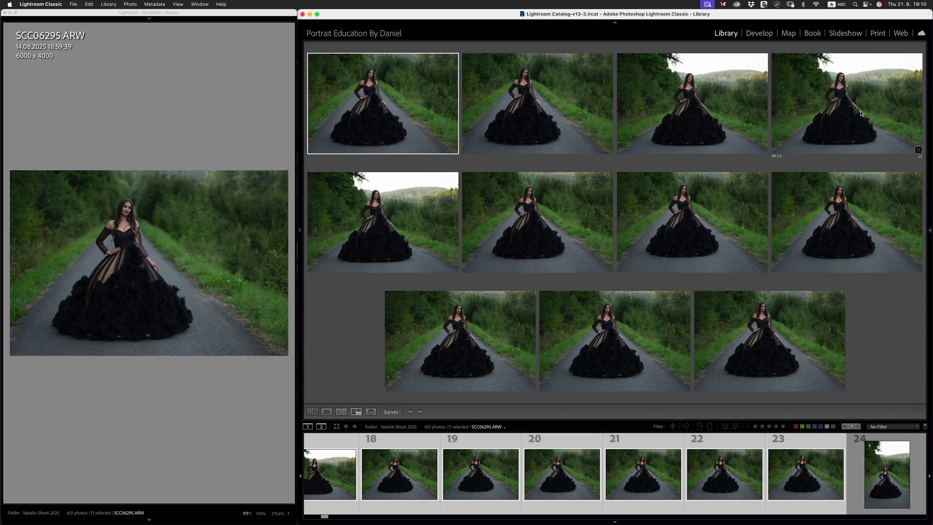
Inspect the faces of SCC06301 and SCC06303 close up on the secondary display
click(670, 218)
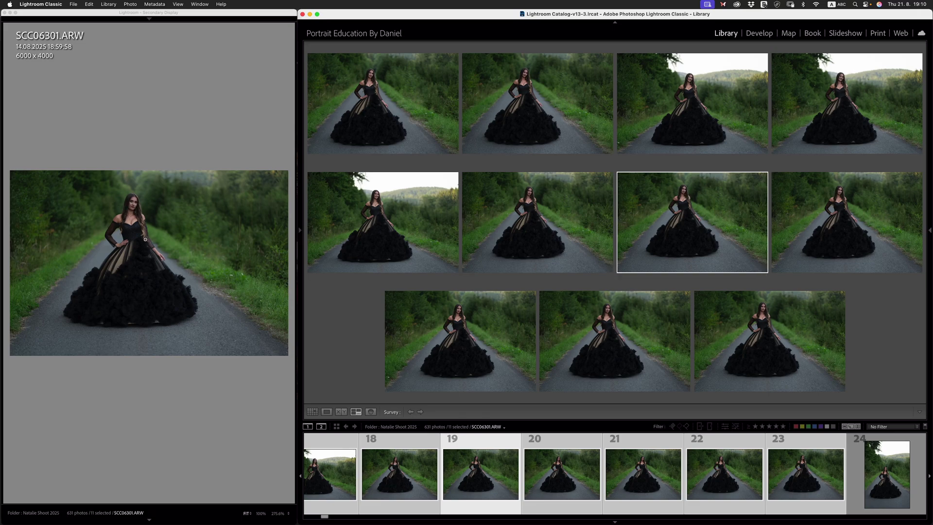
click(128, 206)
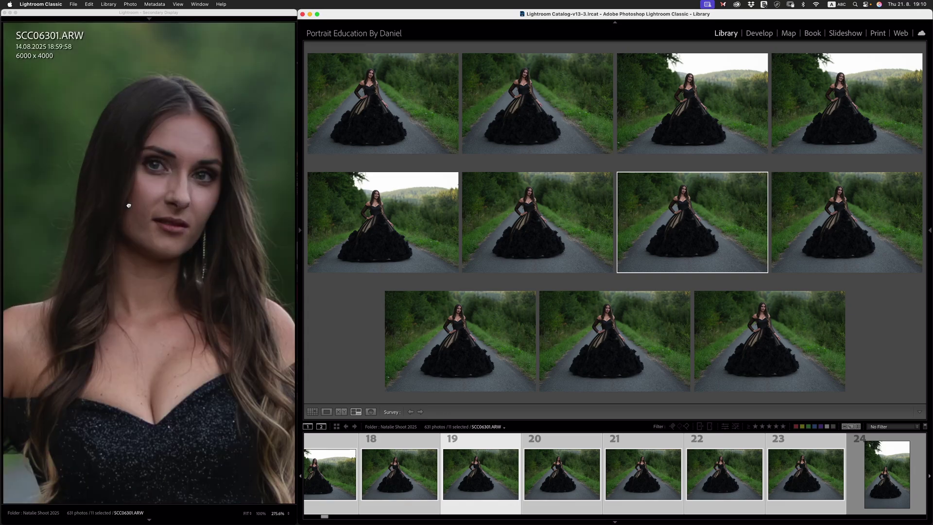
click(129, 205)
click(478, 325)
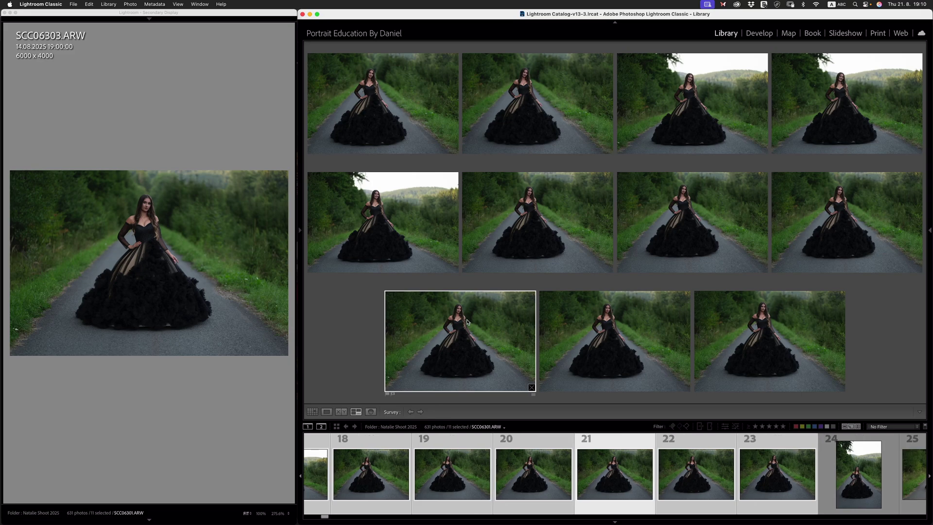
click(153, 198)
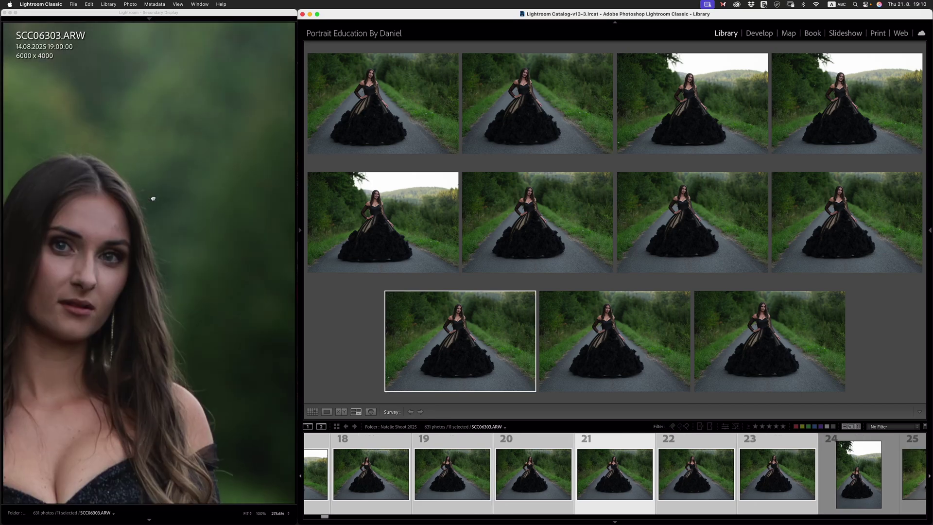
drag(153, 198, 260, 131)
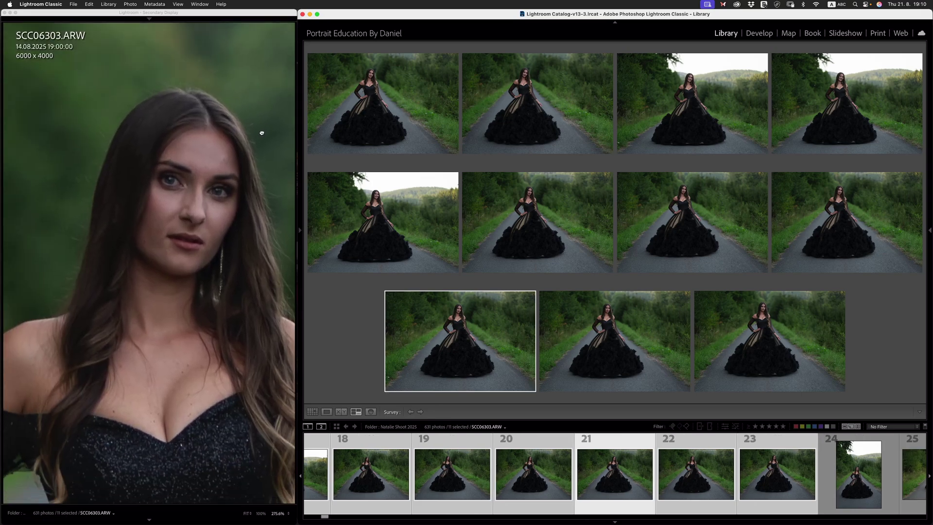
click(262, 129)
Inspect SCC06305's face close up, then return it to the whole-photo view
click(750, 319)
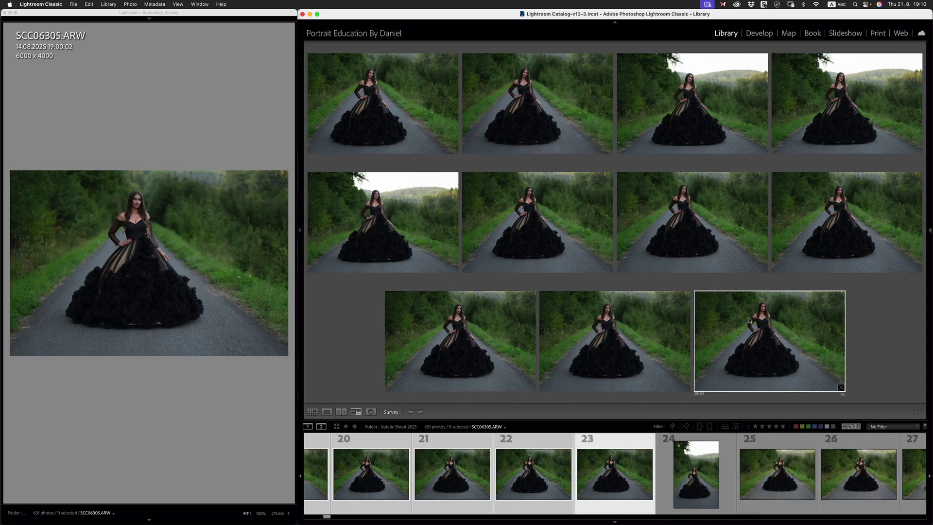
click(128, 196)
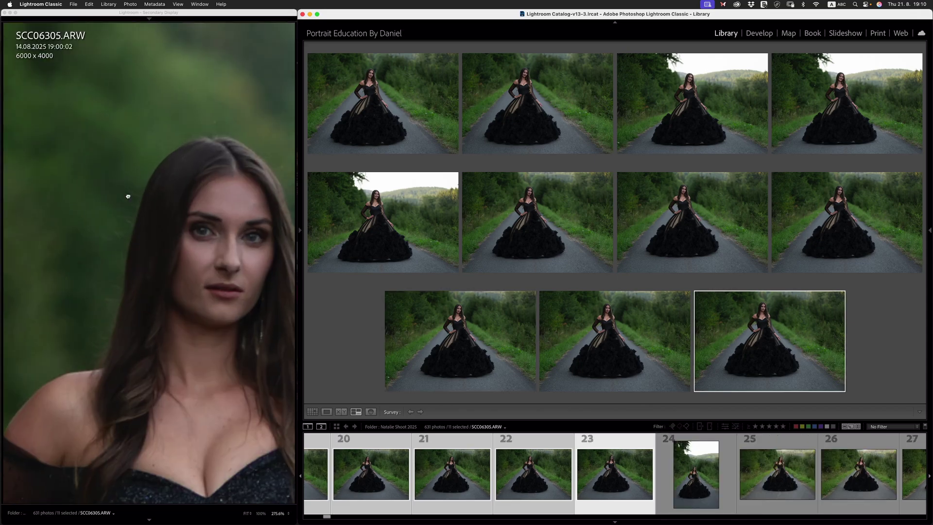
drag(128, 197, 23, 105)
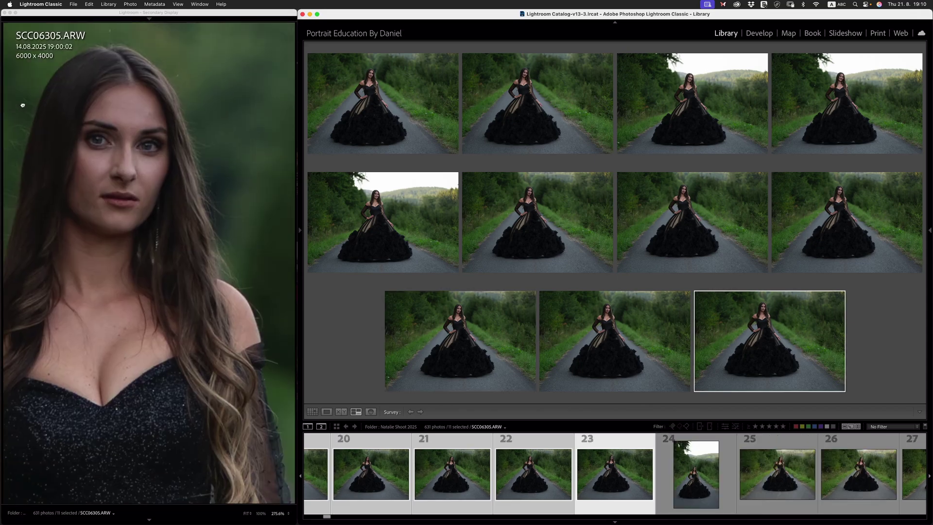
click(22, 105)
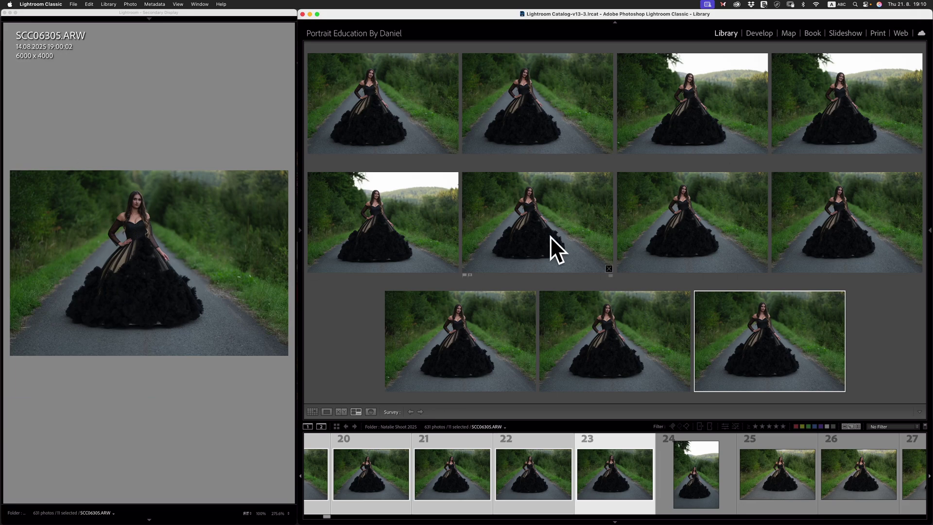
Inspect SCC06296's face close up on the secondary display, then fit it again
click(516, 87)
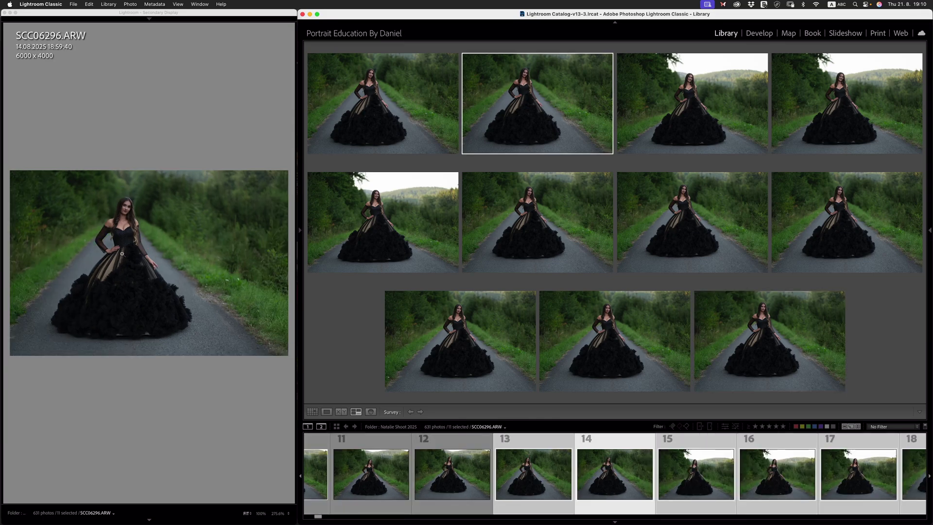
click(114, 209)
drag(114, 209, 23, 181)
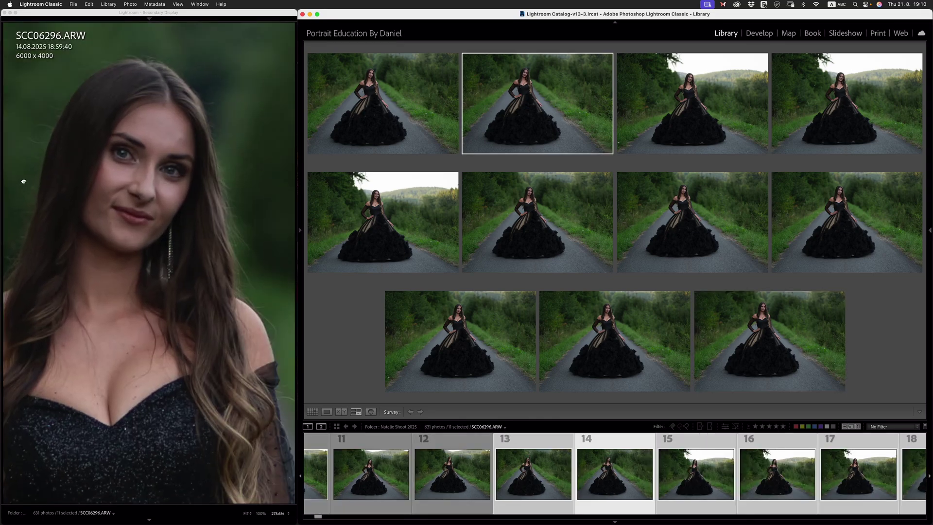
click(24, 181)
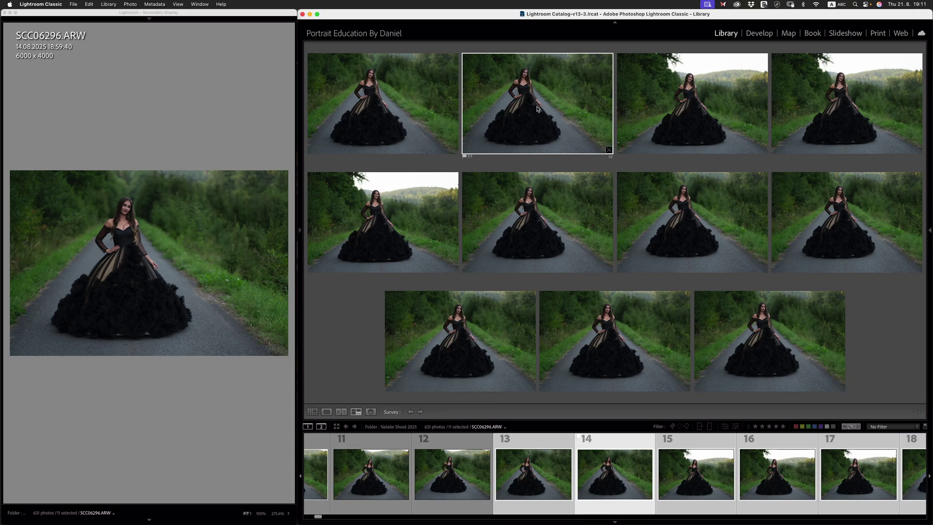
Revisit SCC06301, then make SCC06300 the photo under review
click(663, 224)
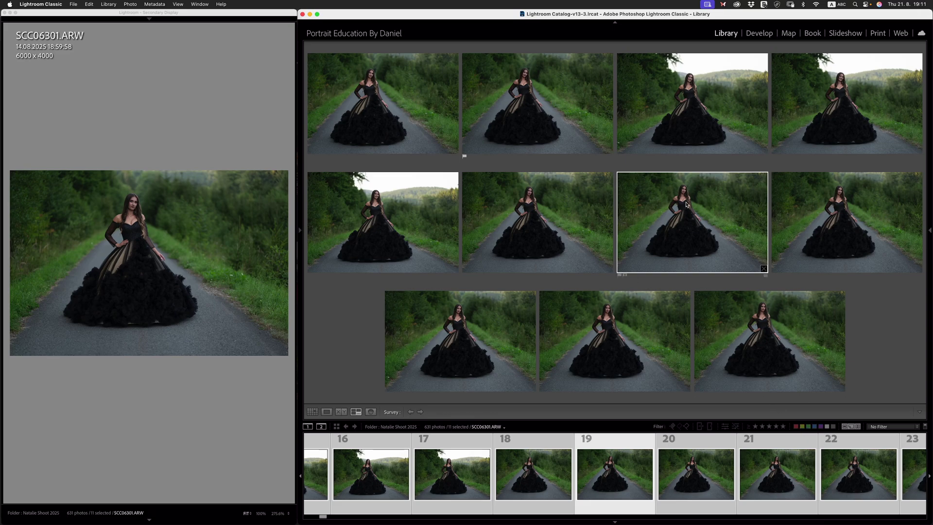
click(543, 215)
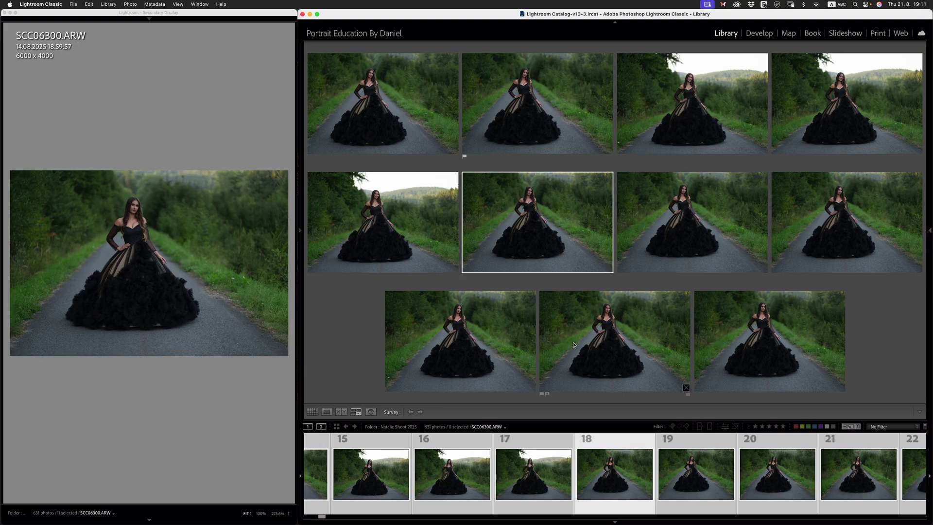
scroll(647, 462, down, 2)
scroll(635, 466, down, 2)
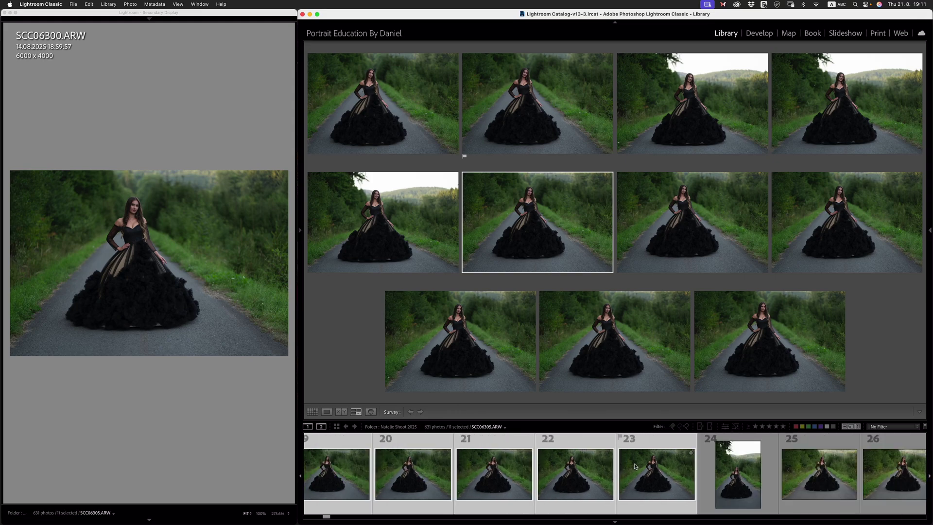
scroll(635, 467, down, 2)
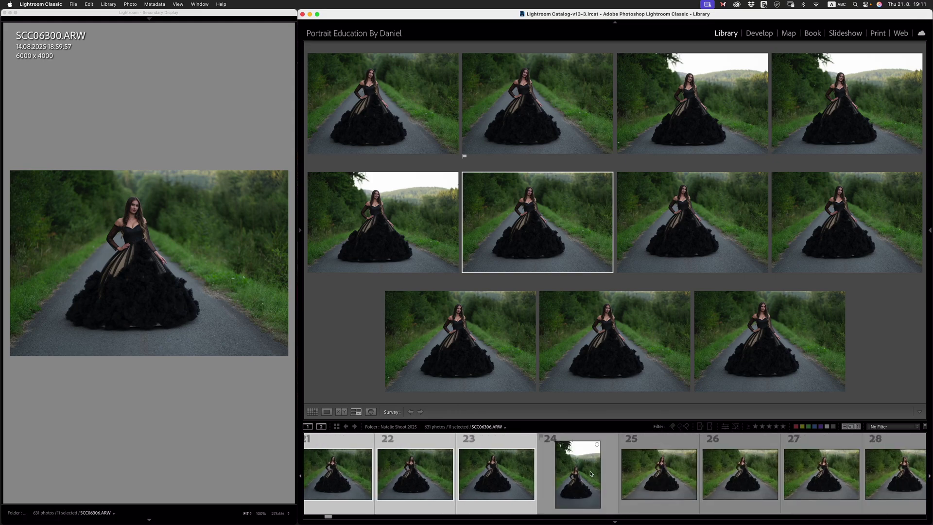
Select frames 25 through 30 for Survey comparison
click(658, 471)
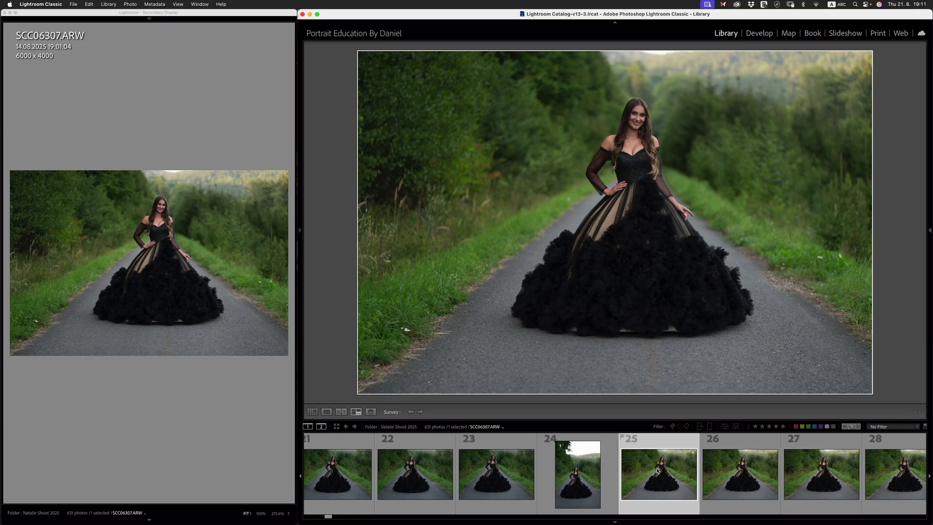
scroll(657, 470, down, 2)
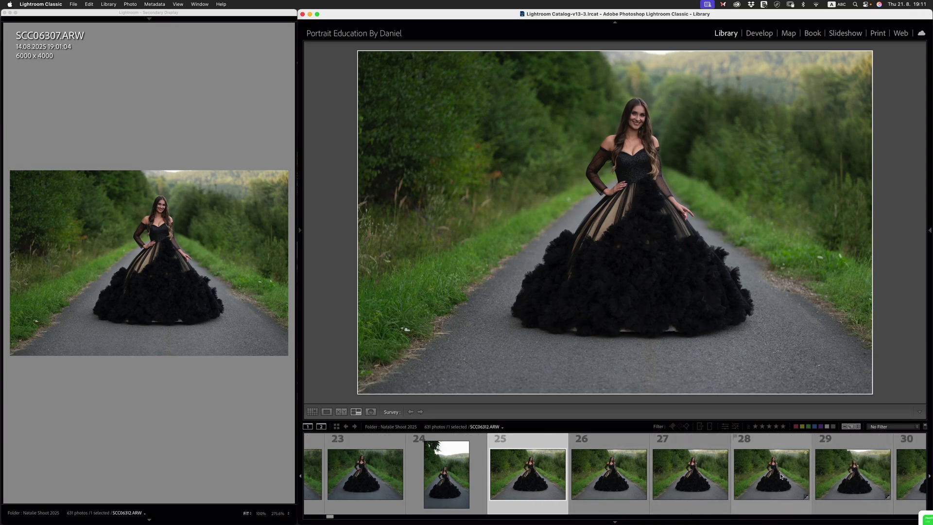
scroll(656, 469, down, 3)
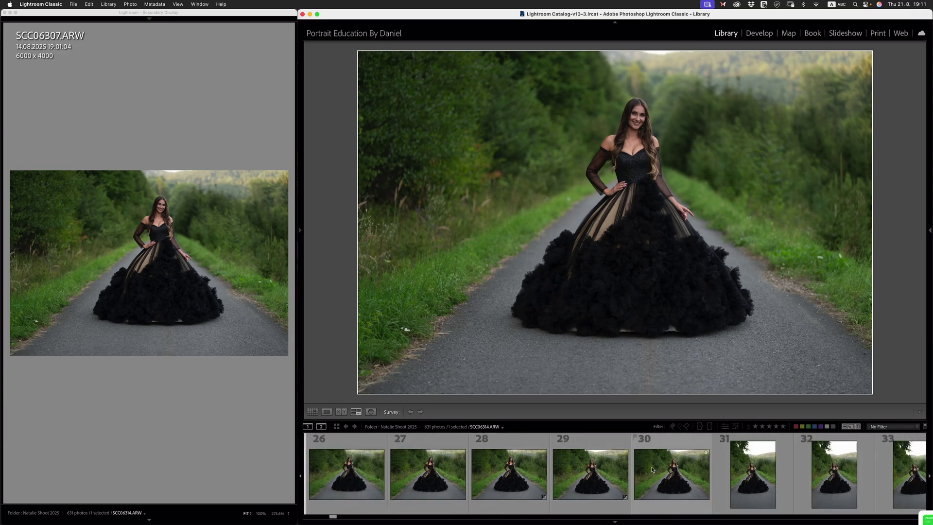
shift+click(688, 468)
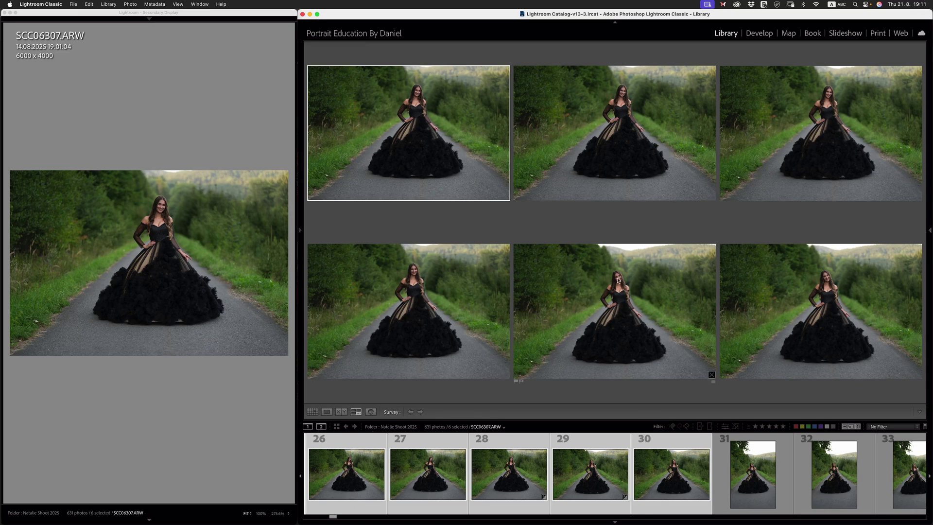
Check faces close up on the top-middle shot and SCC06313
click(627, 86)
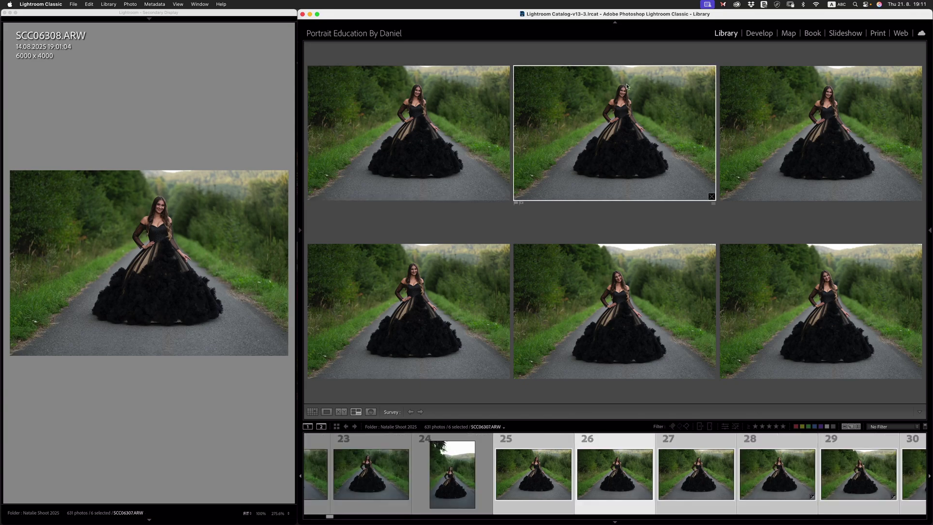
click(155, 209)
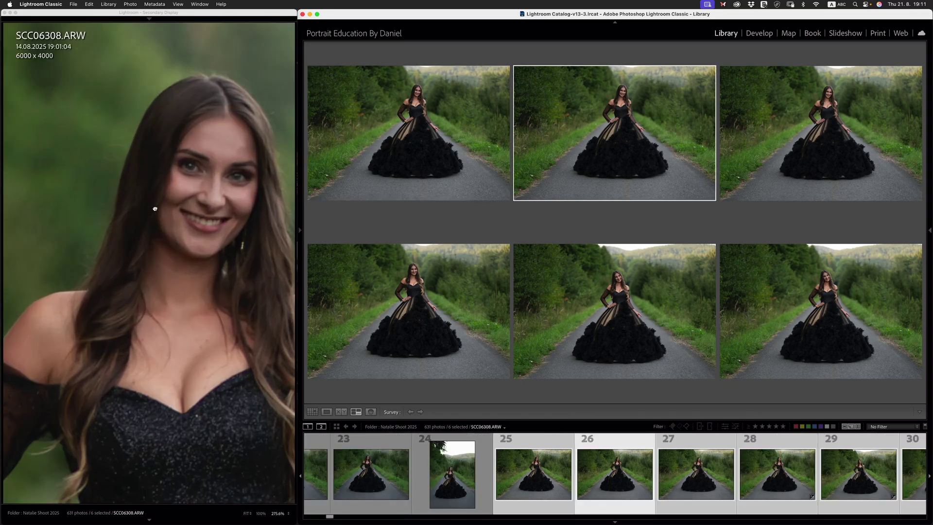
click(155, 209)
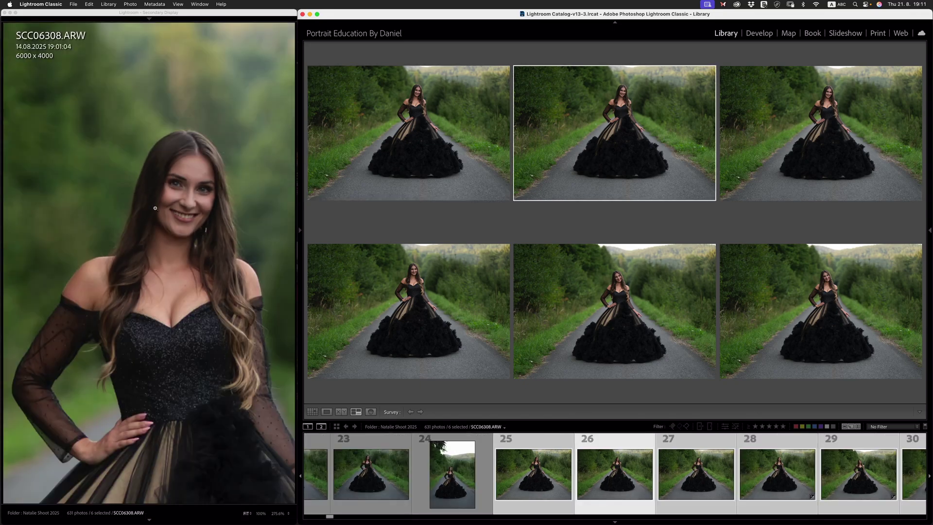
click(636, 294)
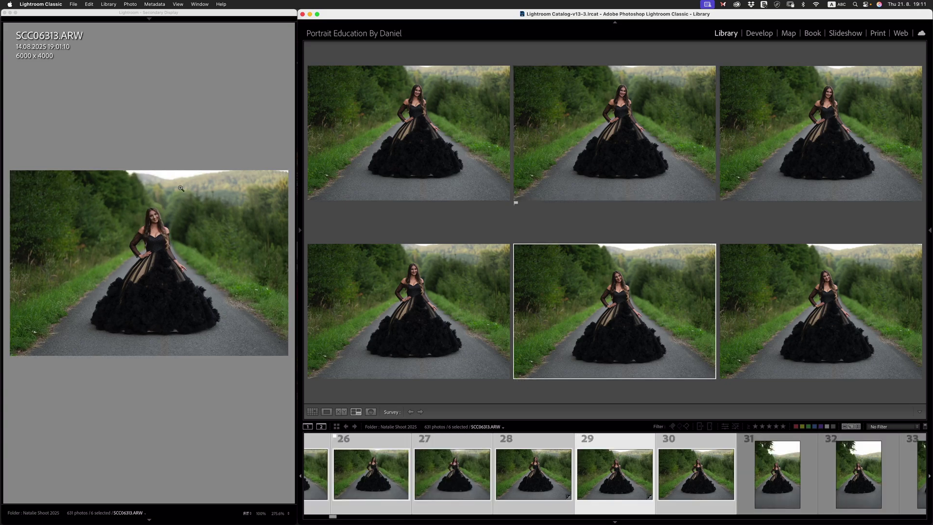
click(149, 221)
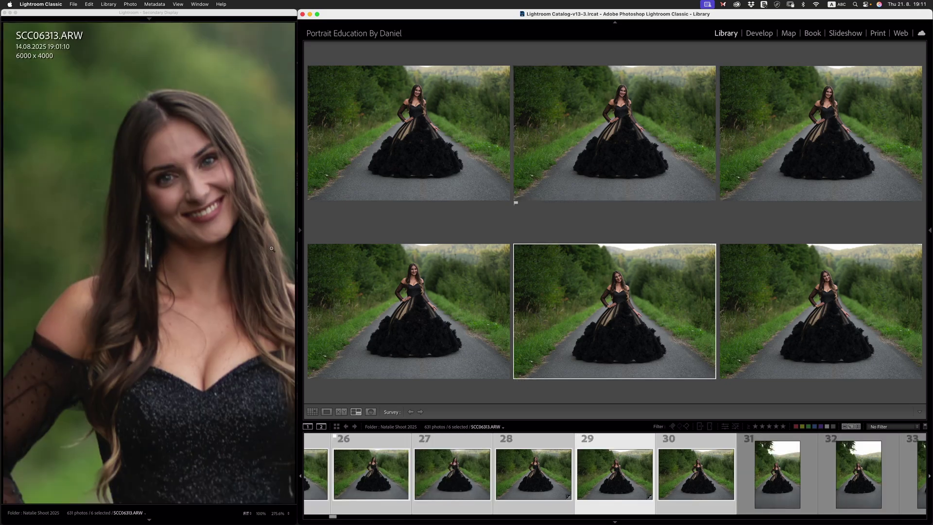
click(149, 221)
Inspect SCC06314's face close up and flag it as a pick
key(Right)
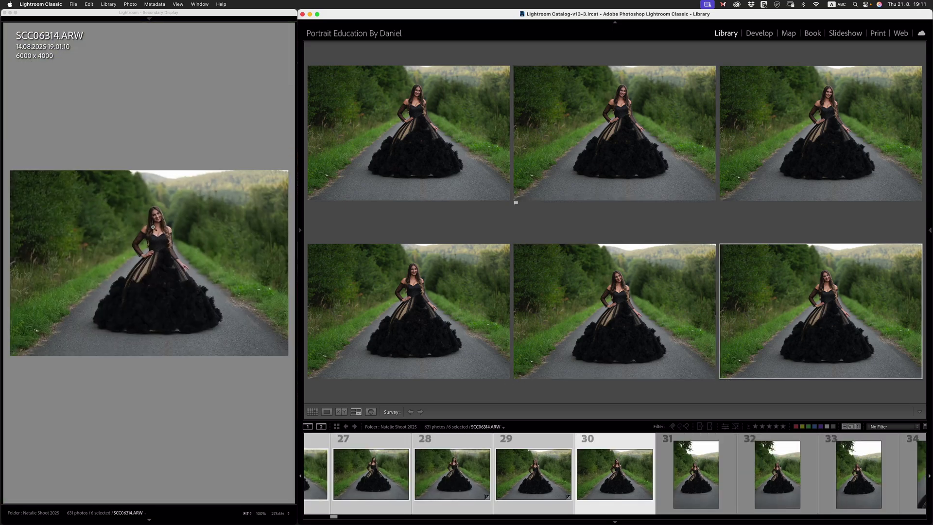
click(153, 221)
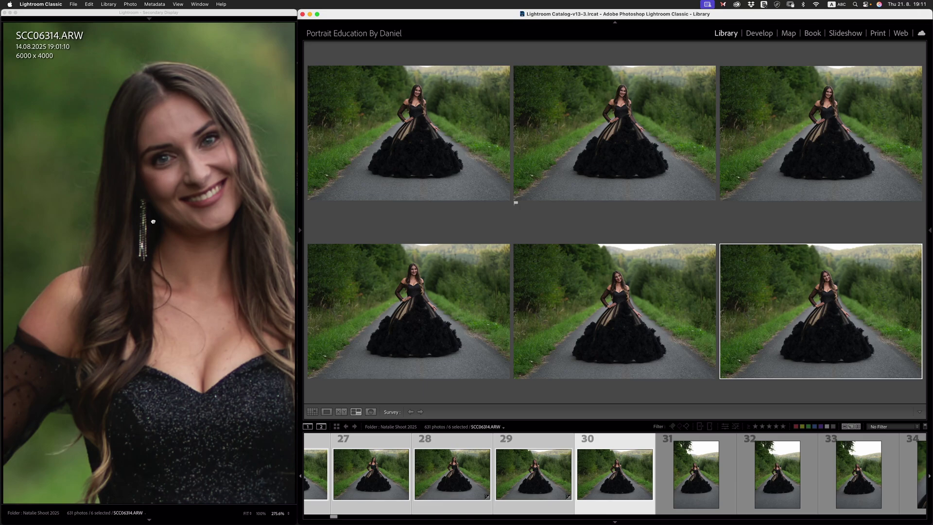
drag(153, 222, 108, 248)
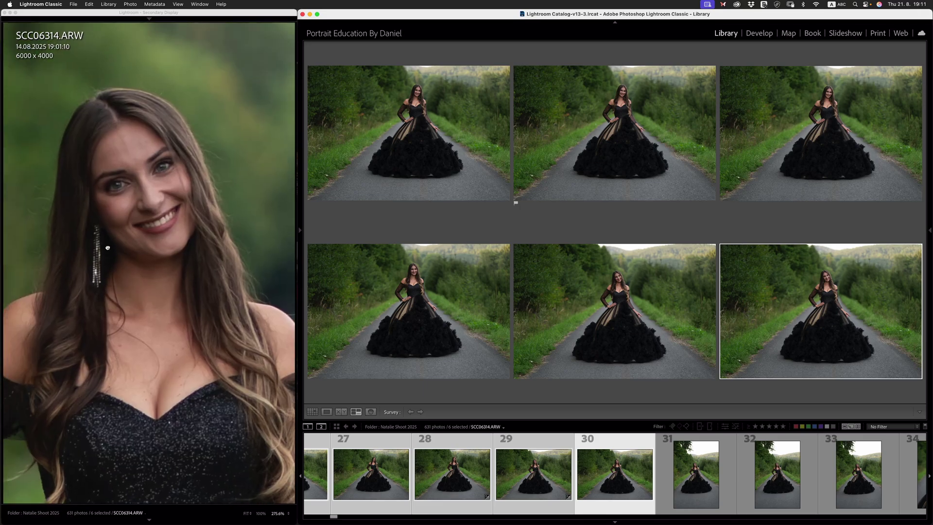
click(108, 248)
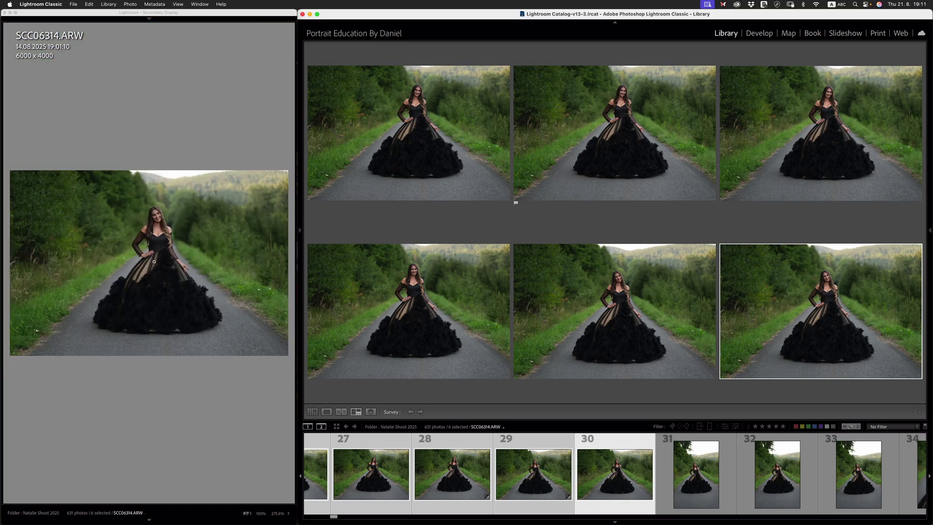
click(704, 462)
Survey frames 31–33 and check the third shot SCC06317's face close up
scroll(705, 461, down, 2)
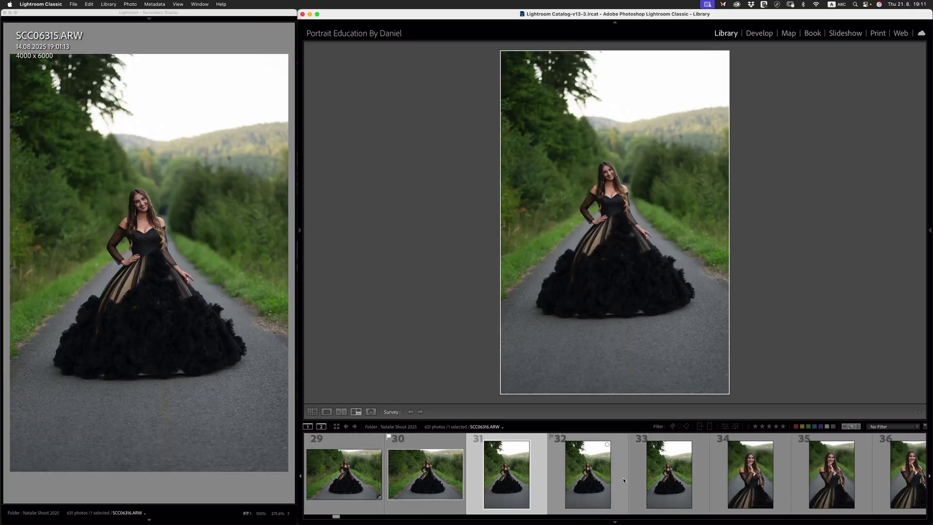
shift+click(667, 485)
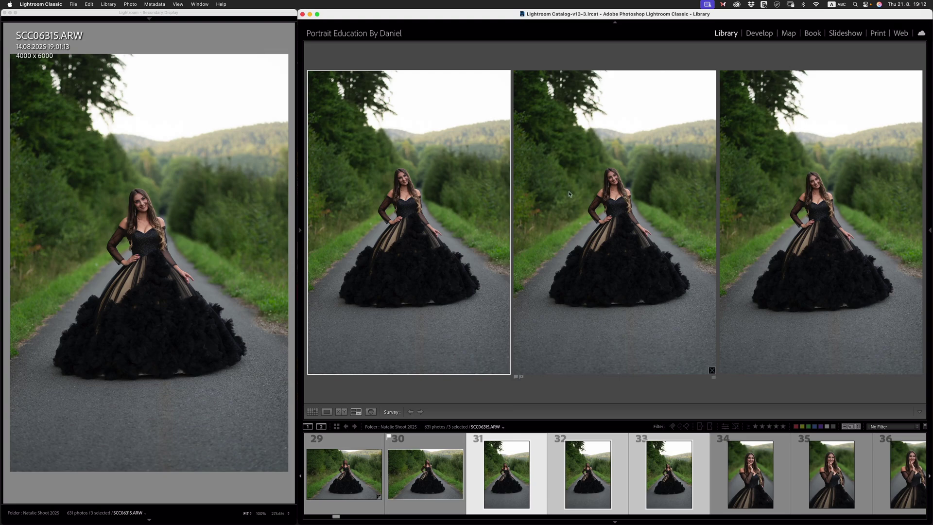
key(Right)
key(Right)
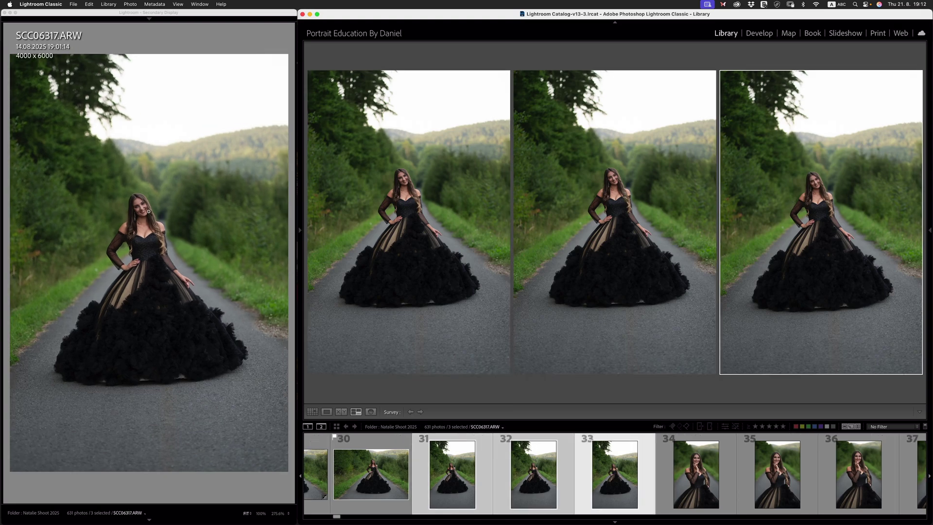
click(134, 206)
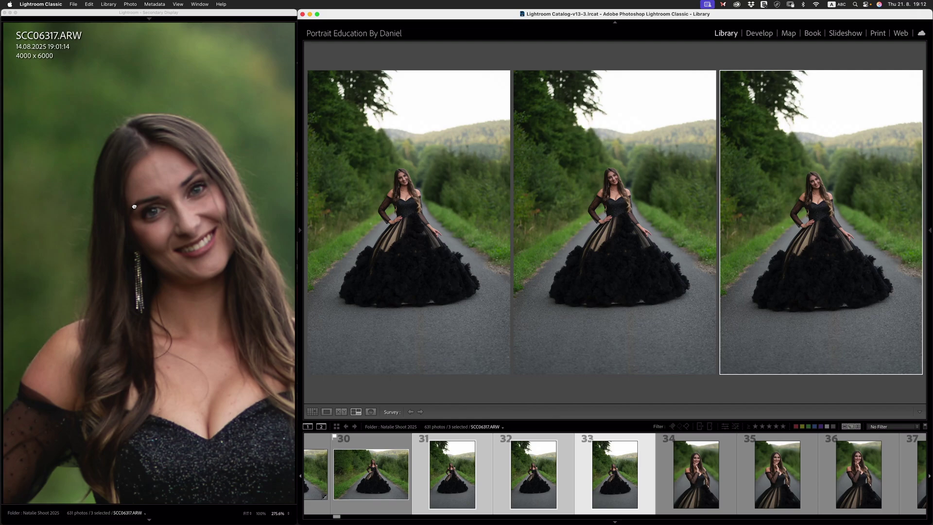
click(134, 207)
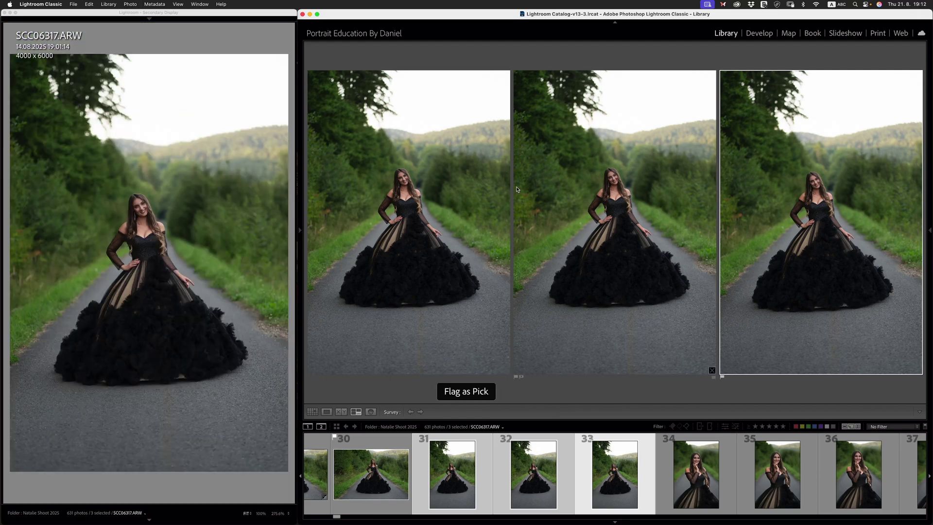
click(695, 467)
Survey frames 34–40 and check SCC06321's face close up
scroll(695, 468, down, 5)
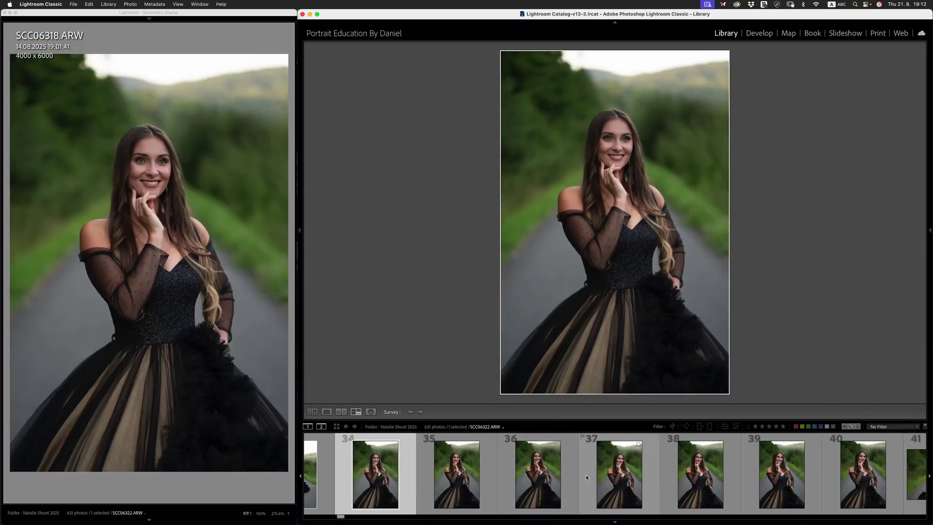
shift+click(770, 461)
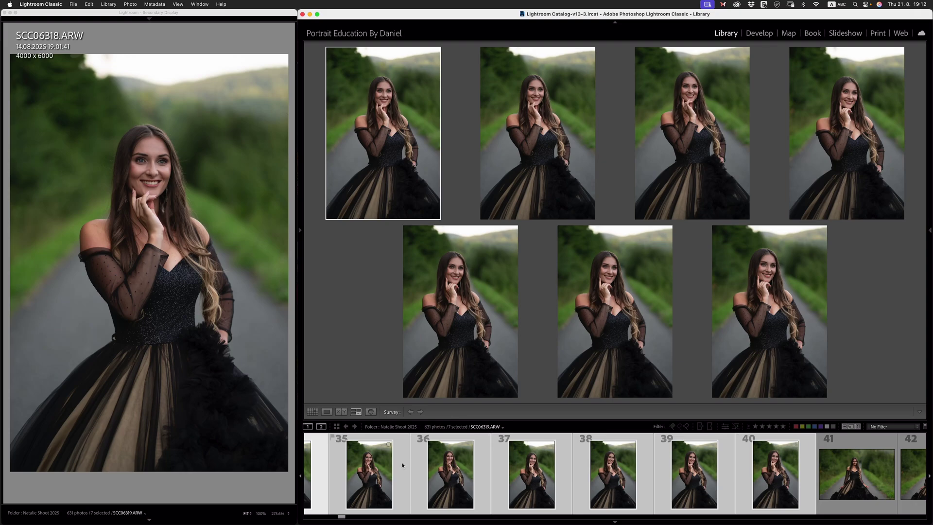
click(673, 100)
click(133, 163)
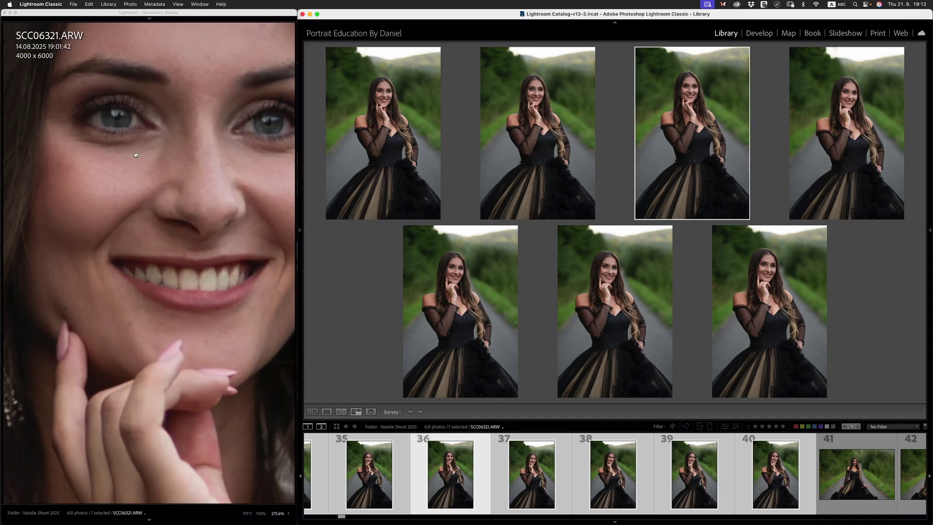
click(136, 155)
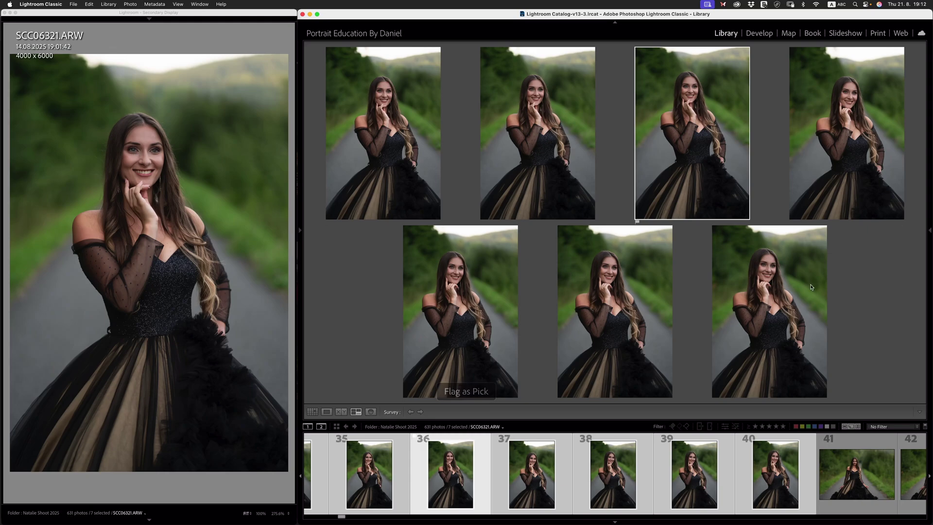
Inspect SCC06324's face close up and flag it as a pick
click(627, 278)
click(136, 164)
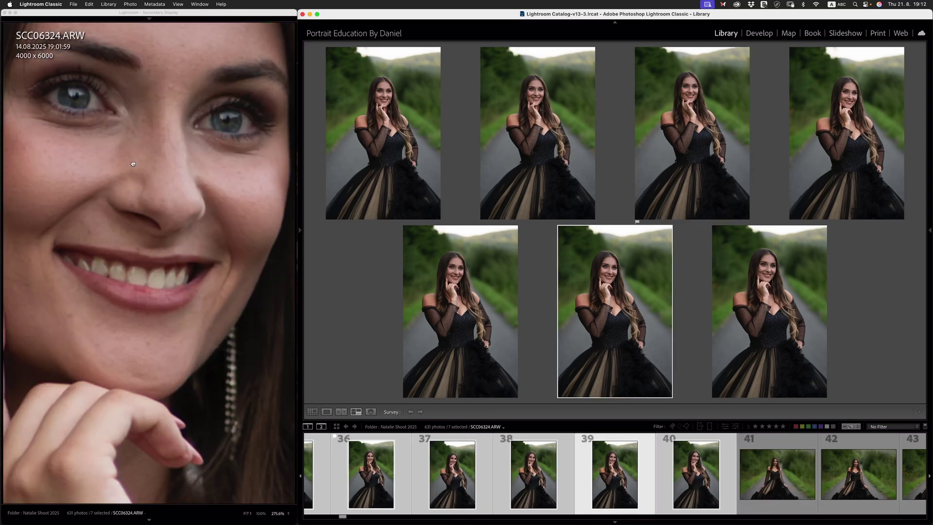
click(133, 164)
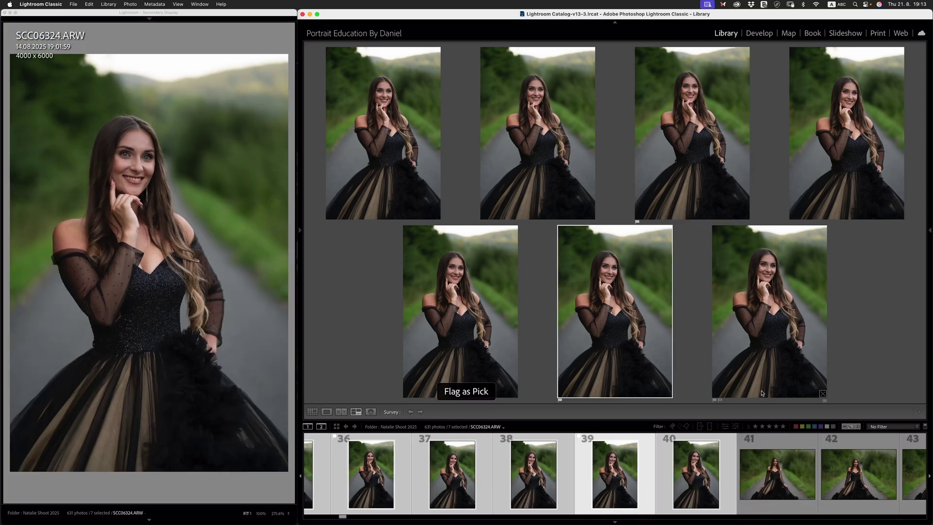
click(770, 489)
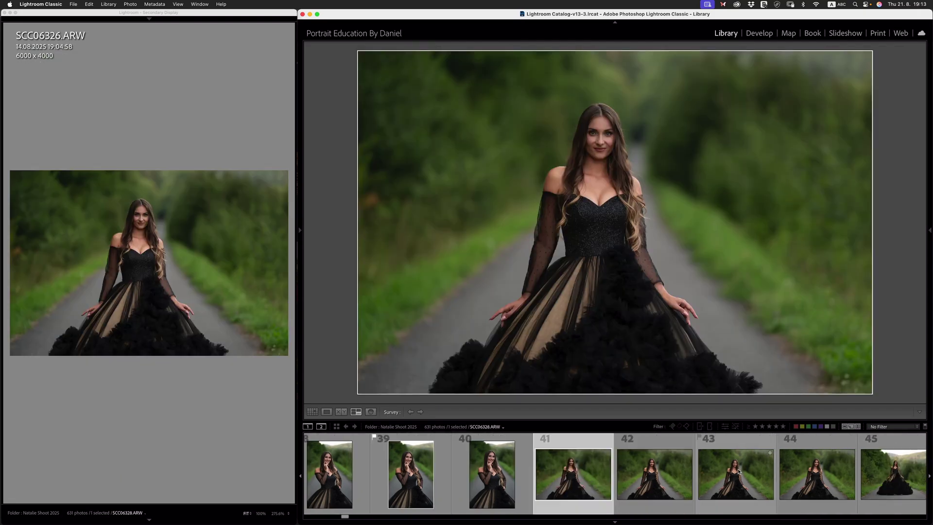
Survey frames 41–44, zoom into SCC06327's face and back, then select frame 45 alone
shift+click(817, 474)
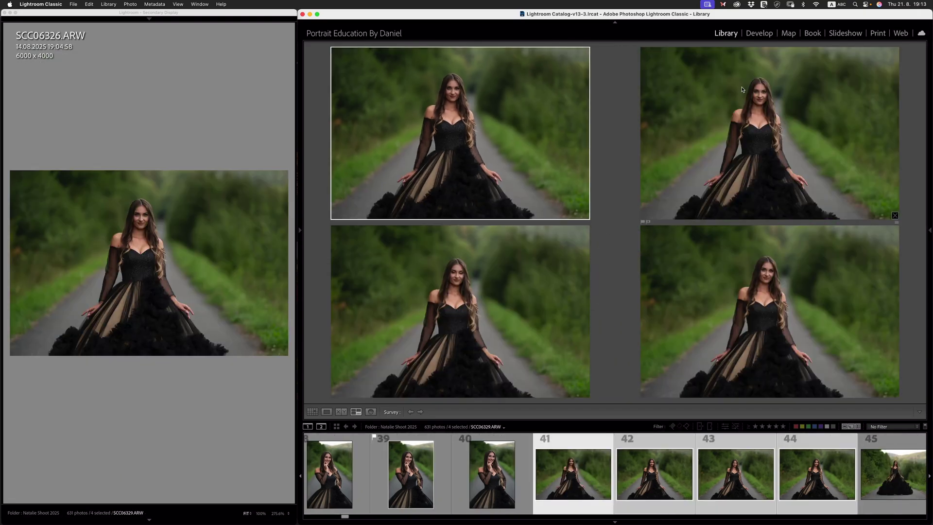
click(766, 99)
click(126, 225)
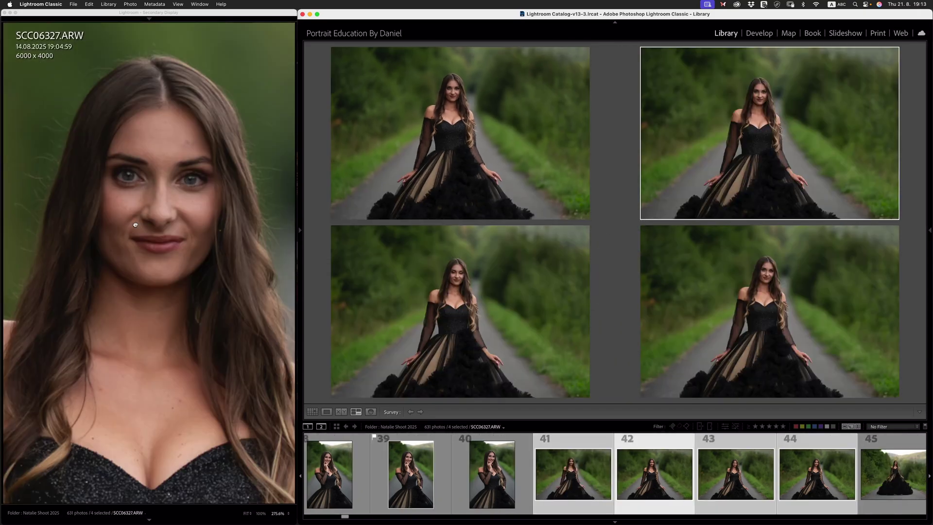
click(135, 224)
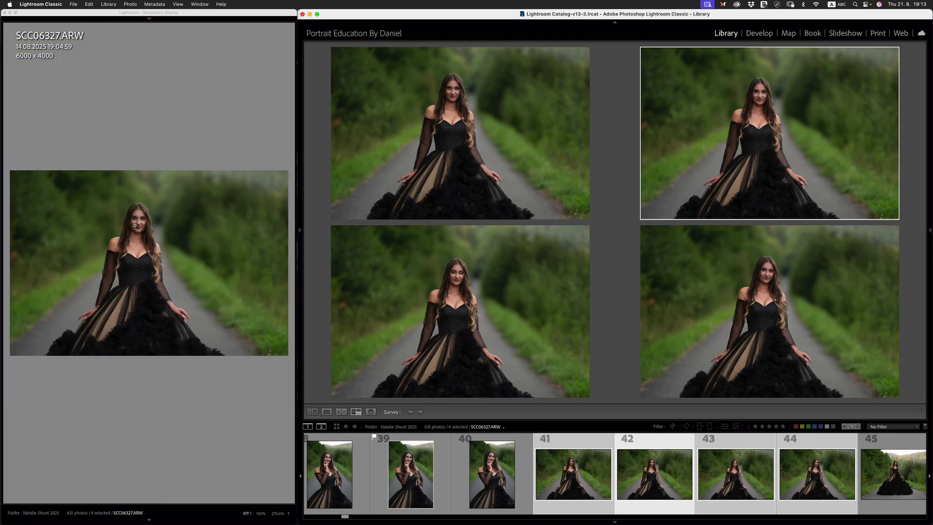
scroll(642, 474, right, 5)
click(504, 474)
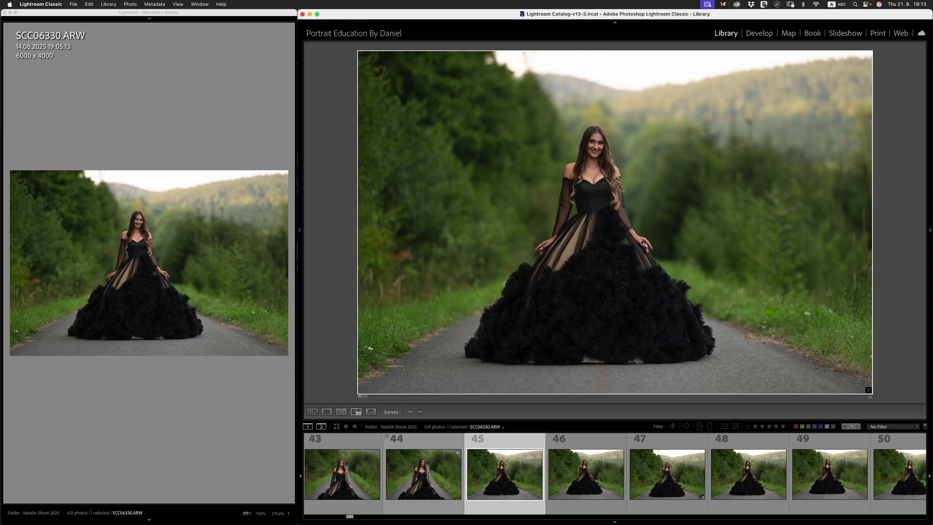
Show exposure and lens info on the second display and scroll the Filmstrip toward photo 55
key(i)
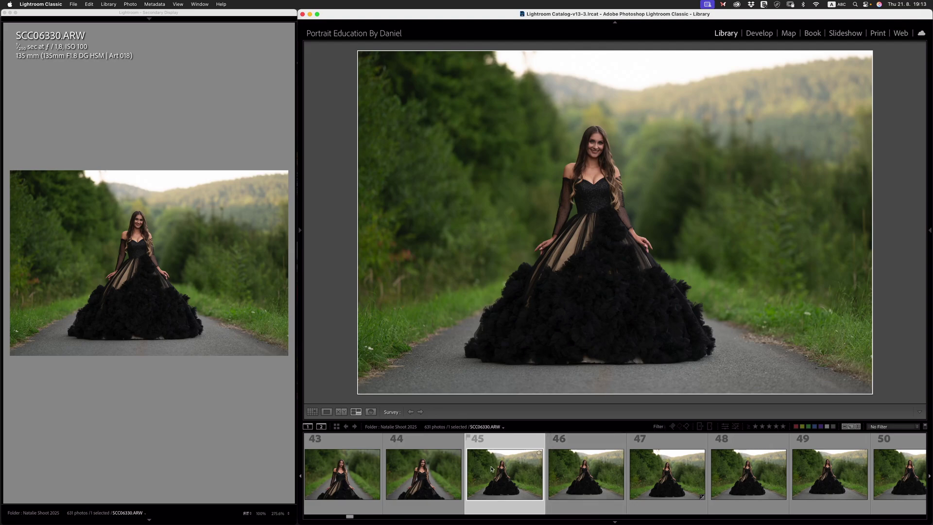
scroll(491, 467, right, 10)
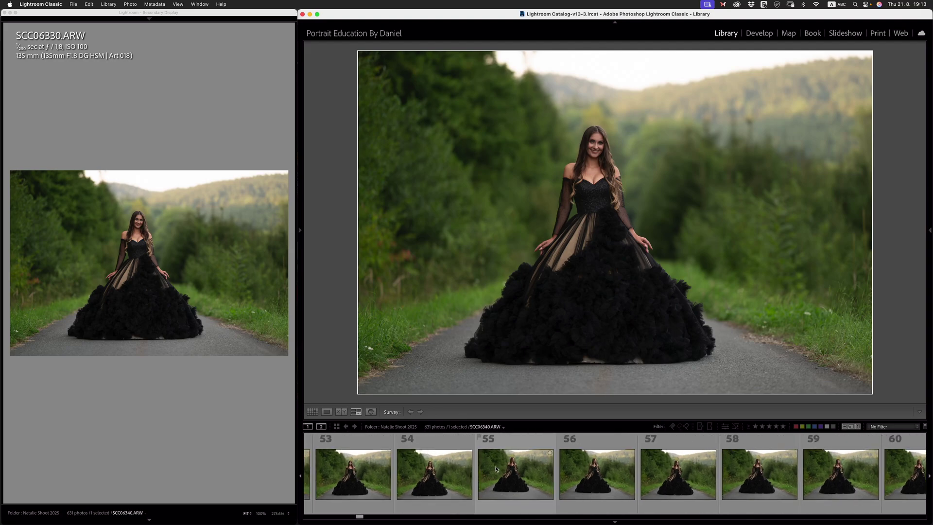
scroll(611, 481, left, 4)
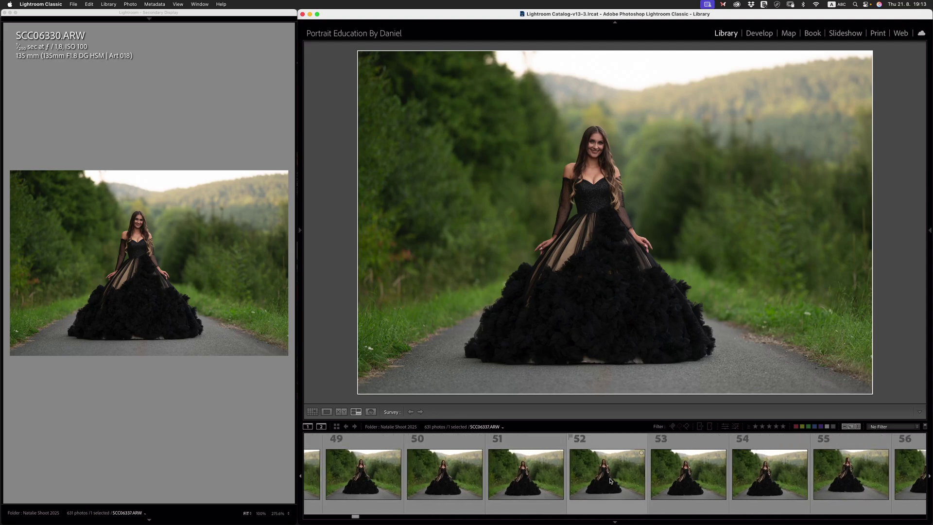
scroll(611, 481, left, 6)
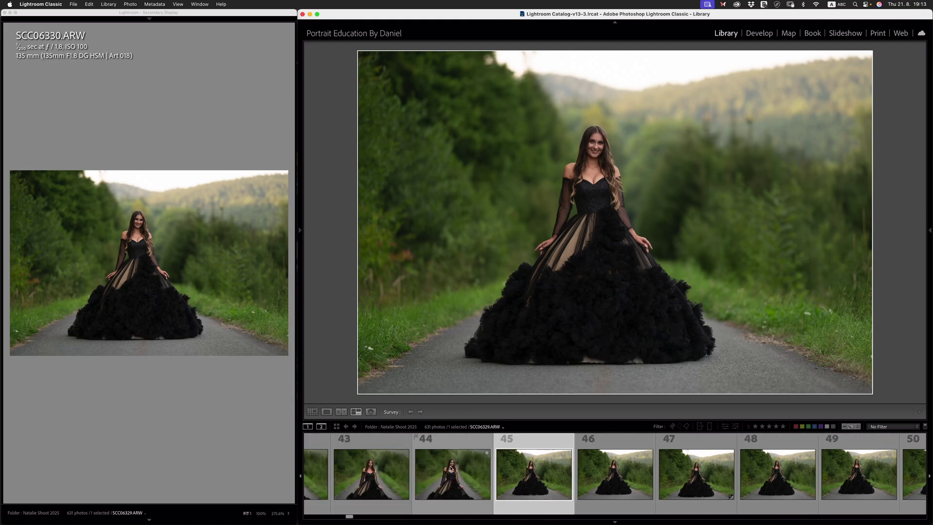
scroll(451, 469, left, 1)
scroll(565, 468, right, 3)
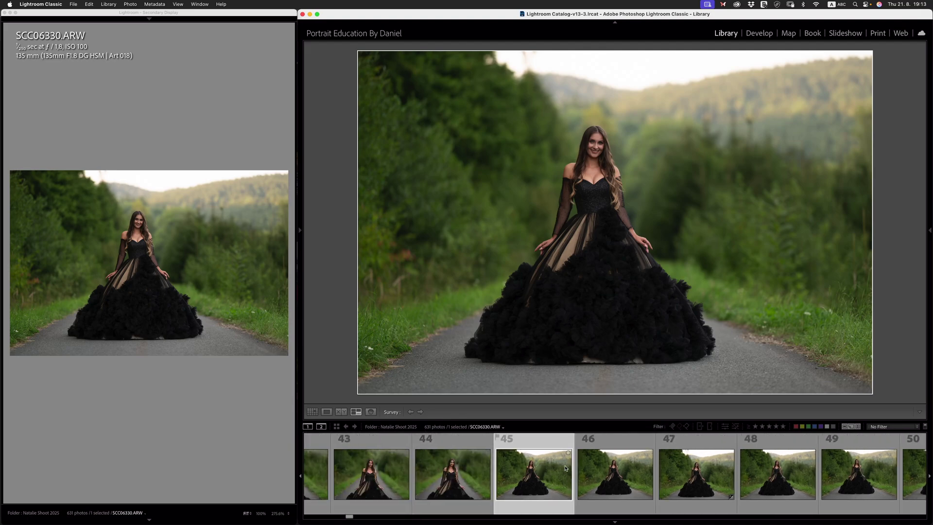
scroll(496, 468, right, 4)
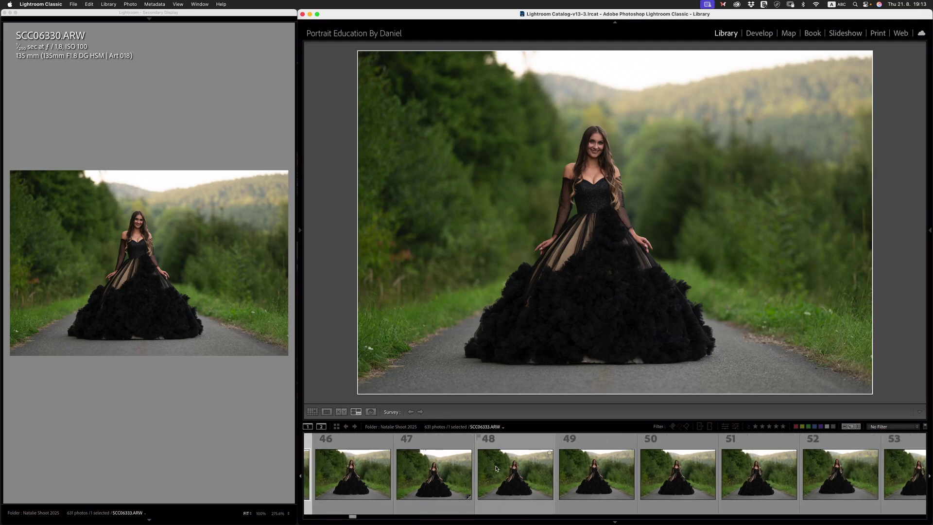
scroll(505, 473, right, 2)
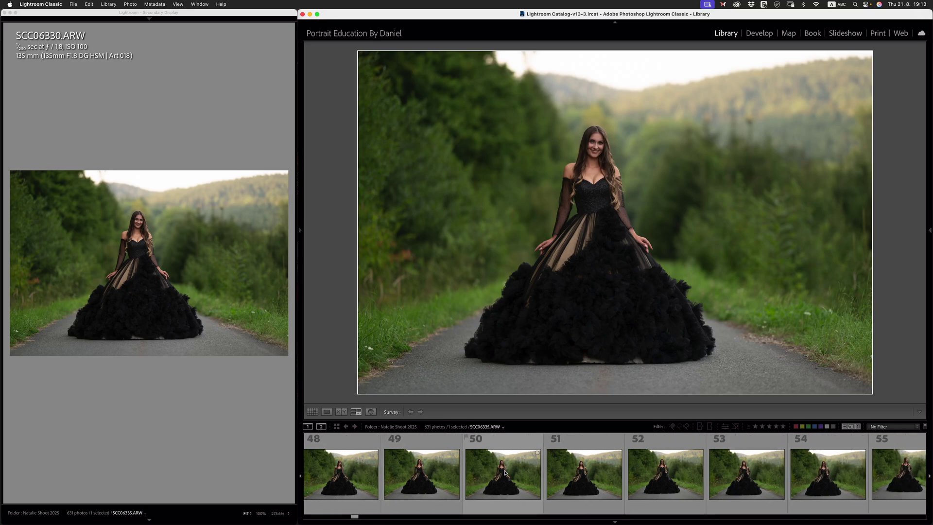
Extend the Survey through photo 55 and inspect SCC06335's face and hand close up
shift+click(869, 471)
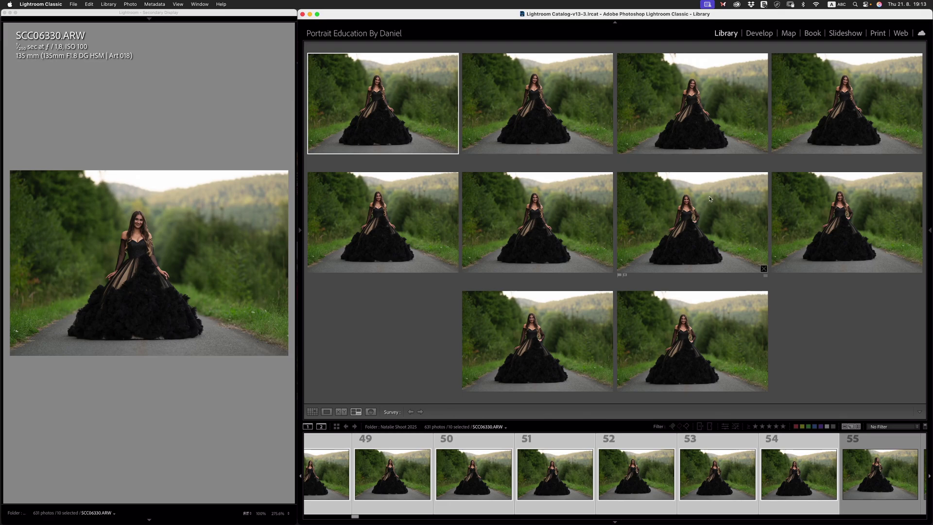
click(695, 98)
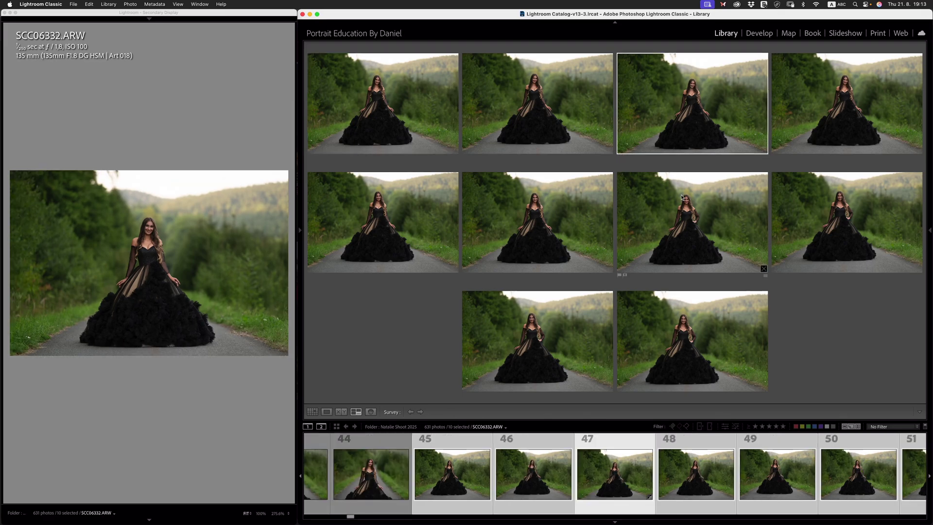
click(530, 221)
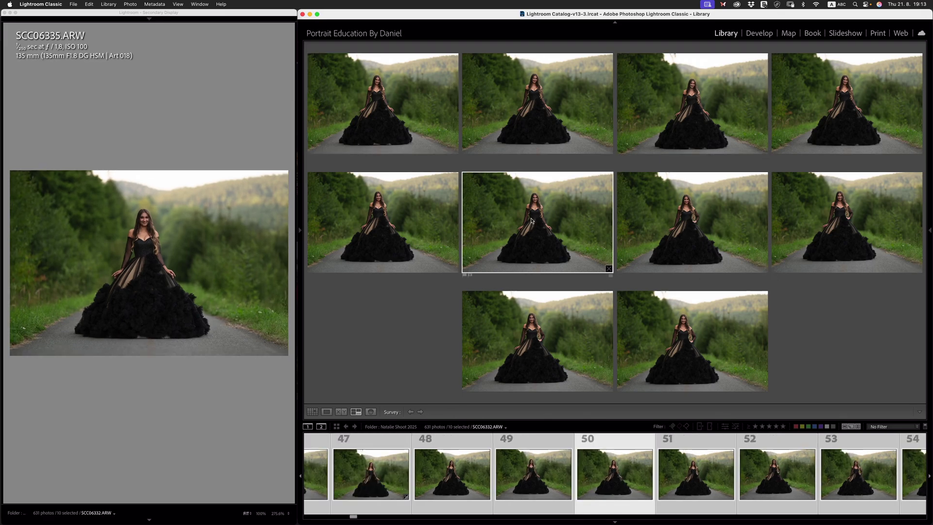
click(138, 224)
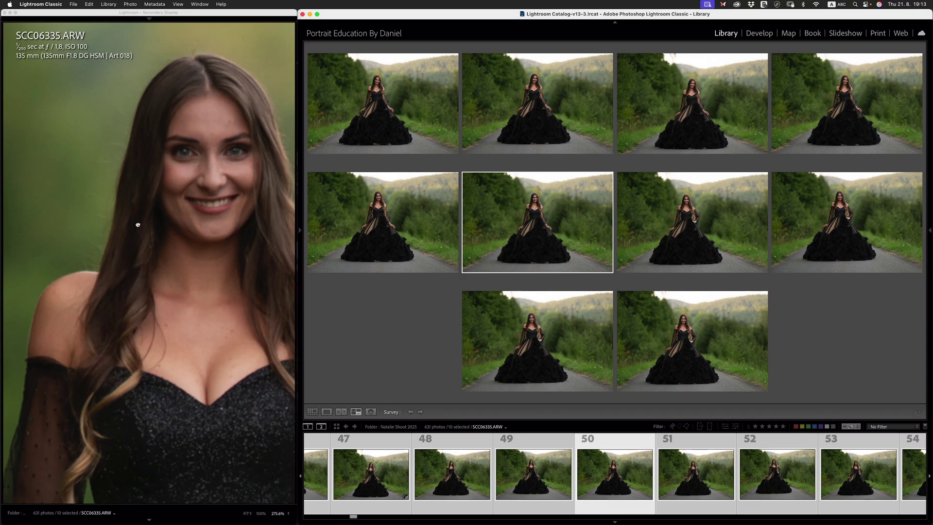
drag(138, 225, 194, 194)
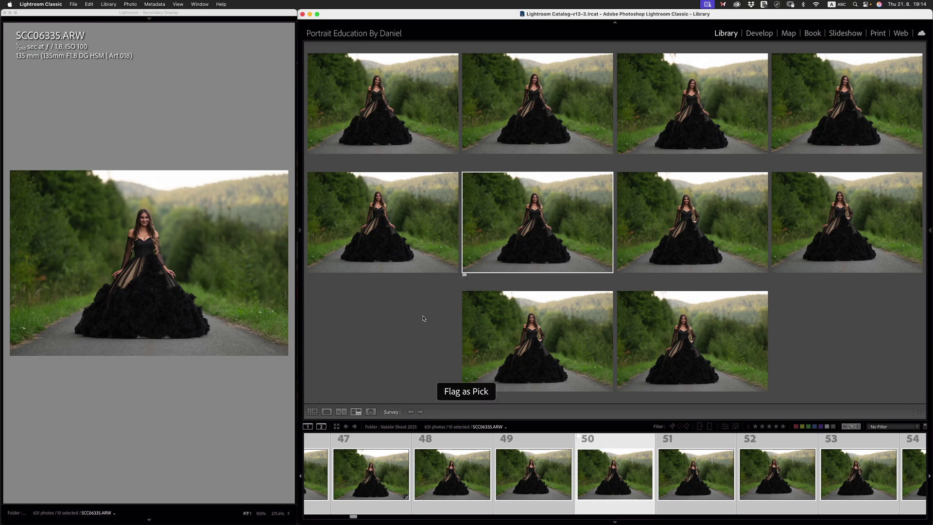
Check SCC06336's face at close zoom, then select photo 55 on its own
click(695, 230)
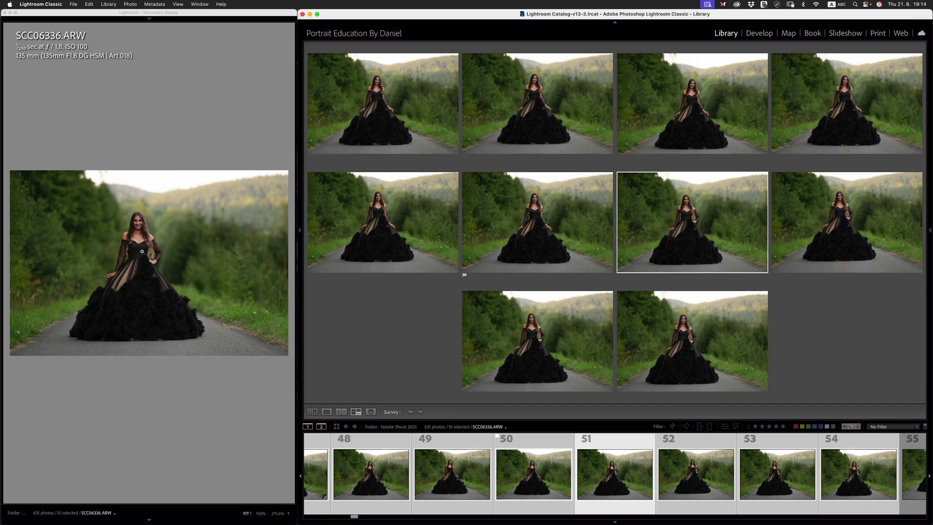
click(138, 233)
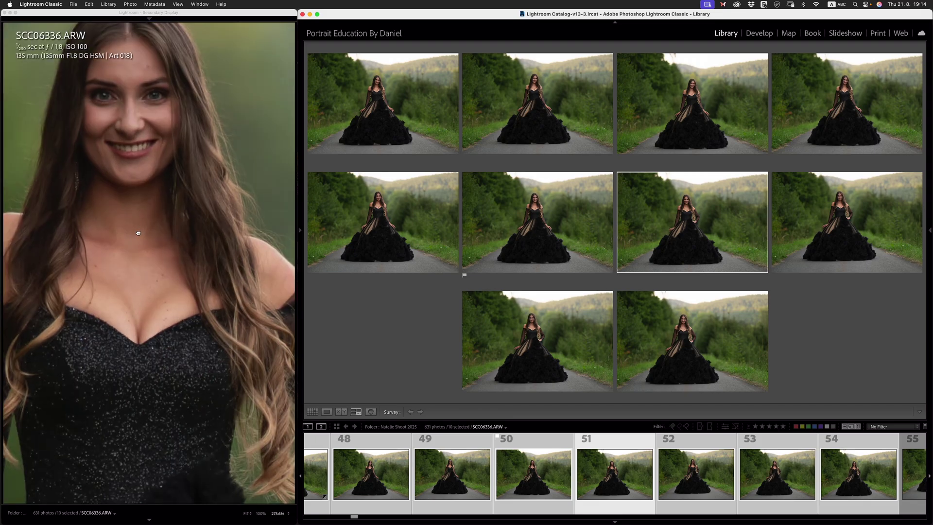
click(138, 233)
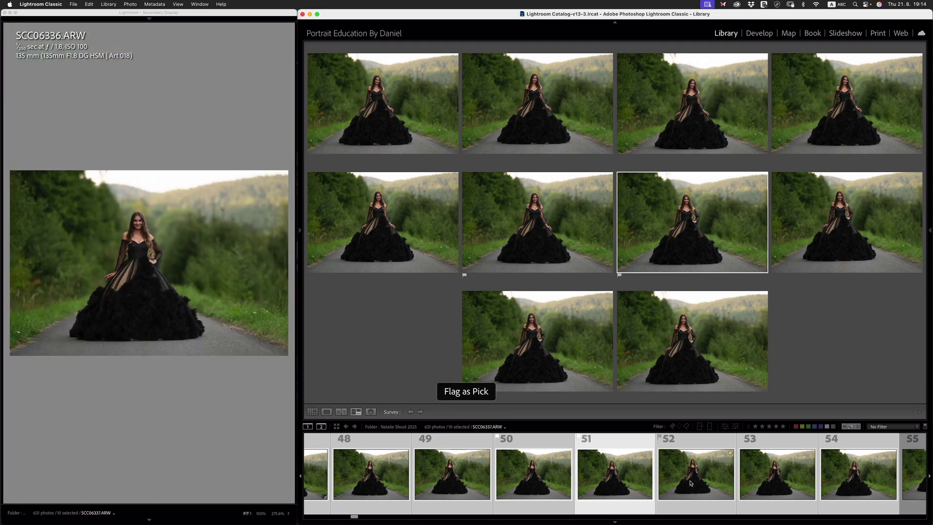
scroll(690, 481, down, 4)
scroll(689, 481, down, 1)
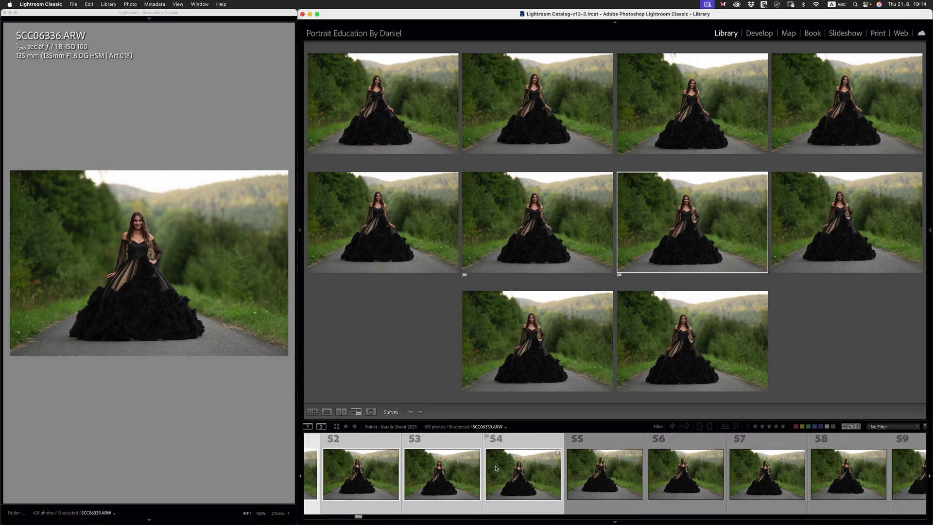
scroll(495, 473, down, 5)
click(447, 474)
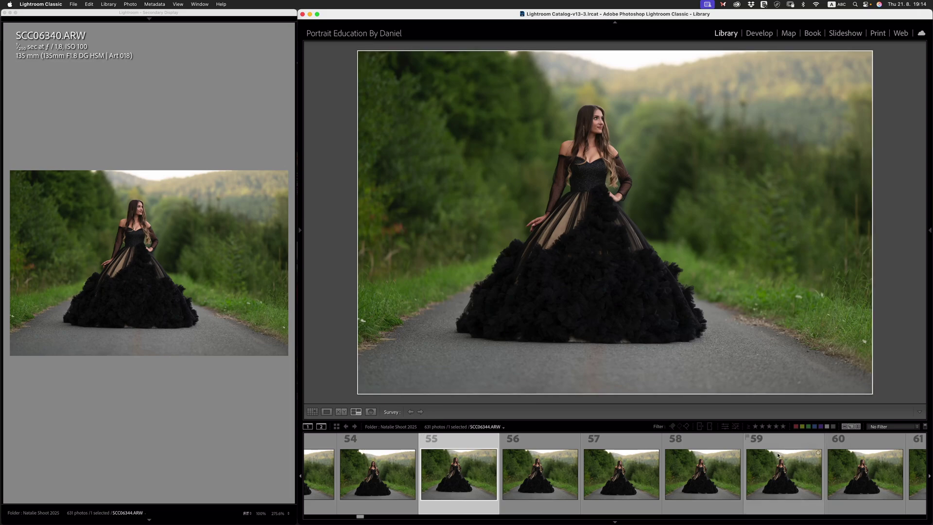
Survey frames 55–67 and zoom into SCC06345's face
scroll(764, 471, down, 2)
scroll(764, 471, down, 15)
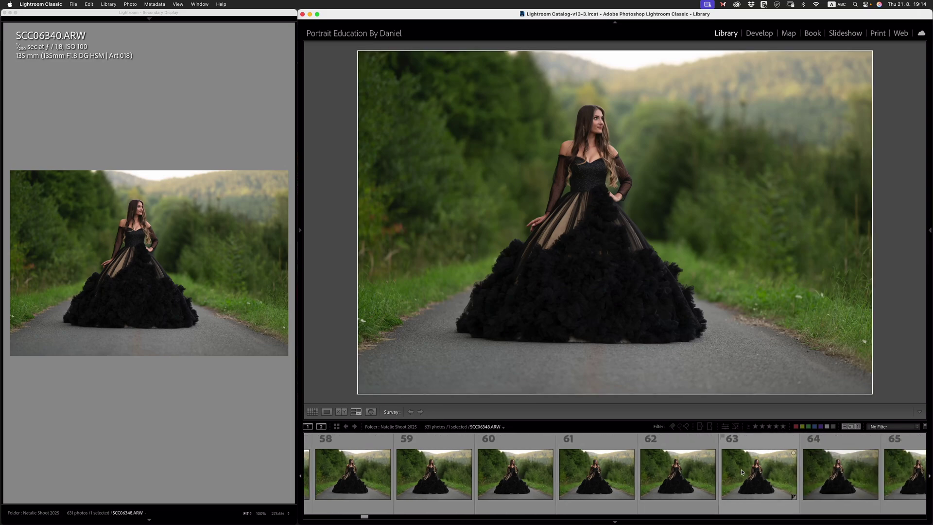
scroll(741, 471, down, 6)
shift+click(730, 478)
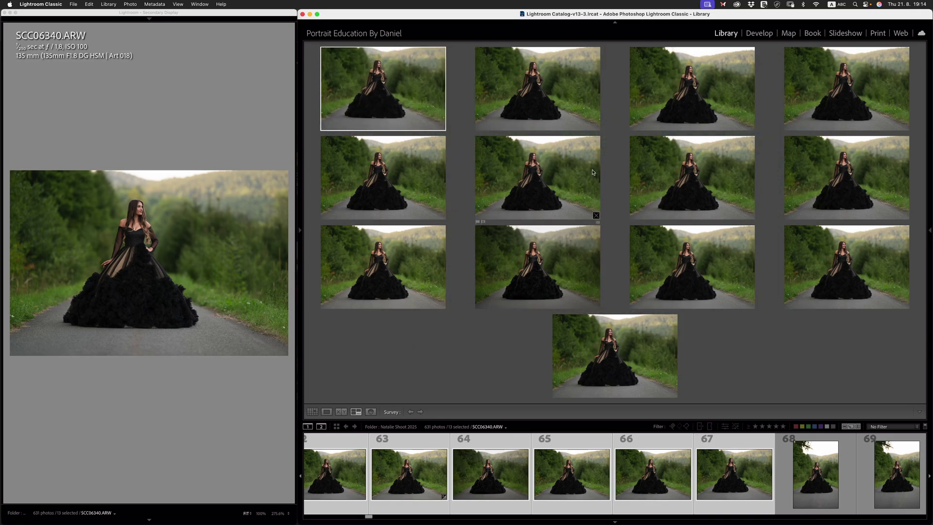
click(533, 168)
click(141, 219)
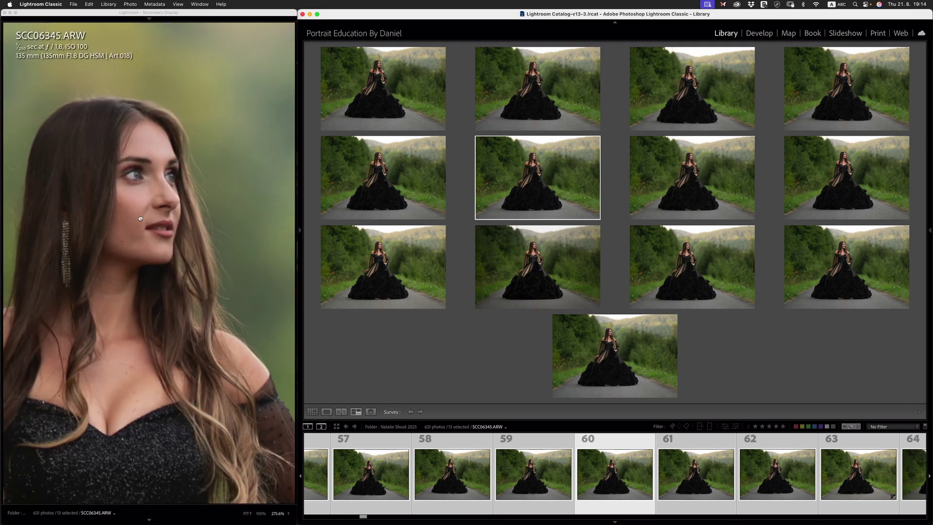
Check SCC06349's and SCC06351's faces up close, then select vertical frame 68 alone
click(710, 280)
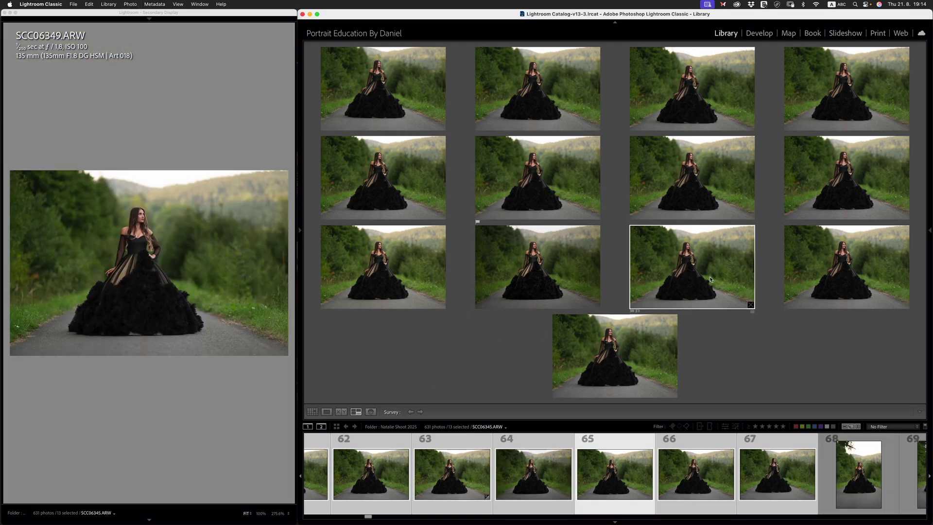
click(130, 228)
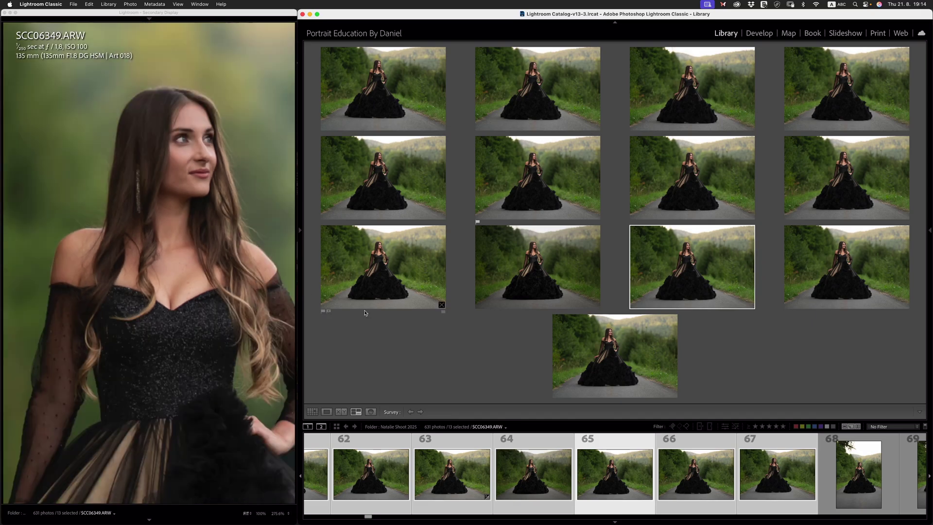
click(609, 349)
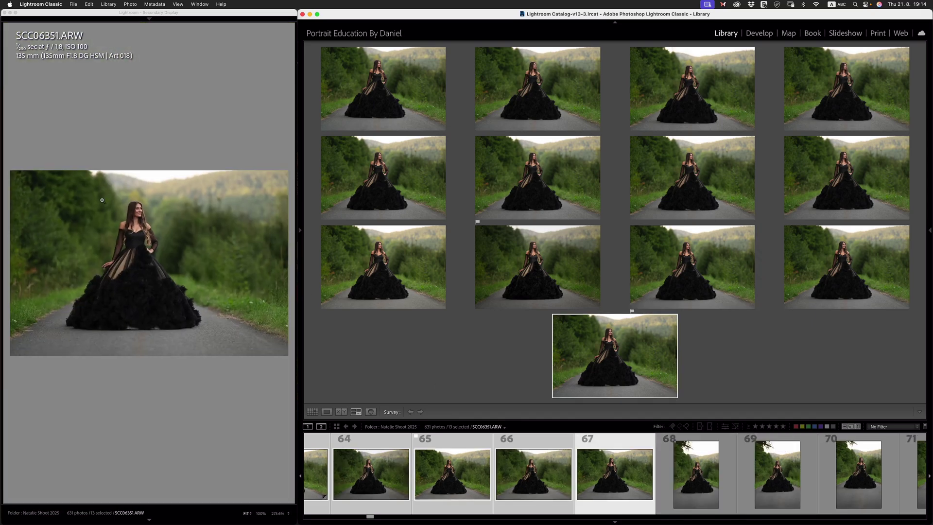
click(130, 214)
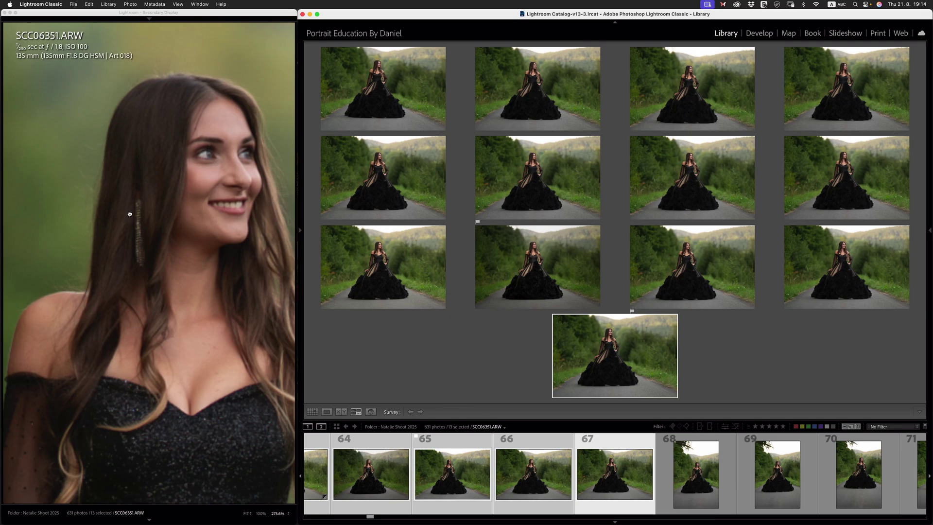
click(129, 214)
click(696, 472)
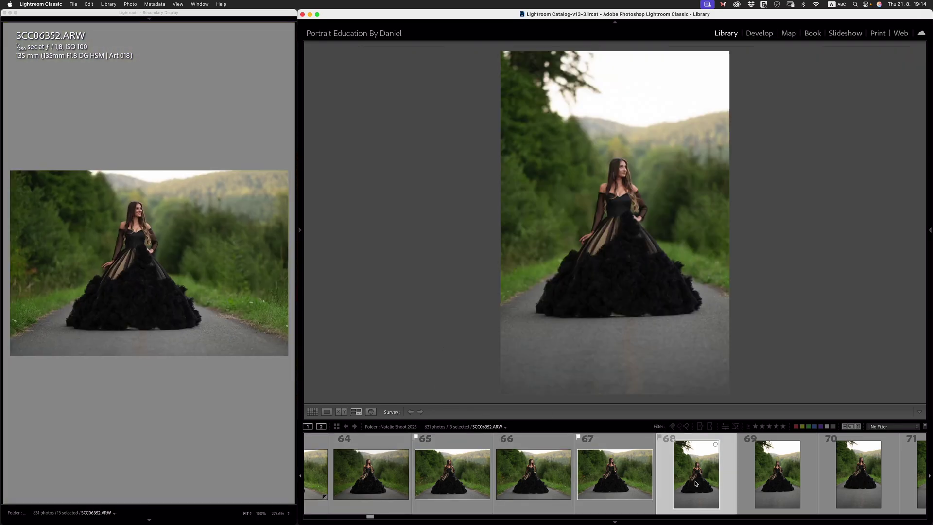
Extend the Survey through photo 74 and check SCC06354's face close up
scroll(582, 468, down, 10)
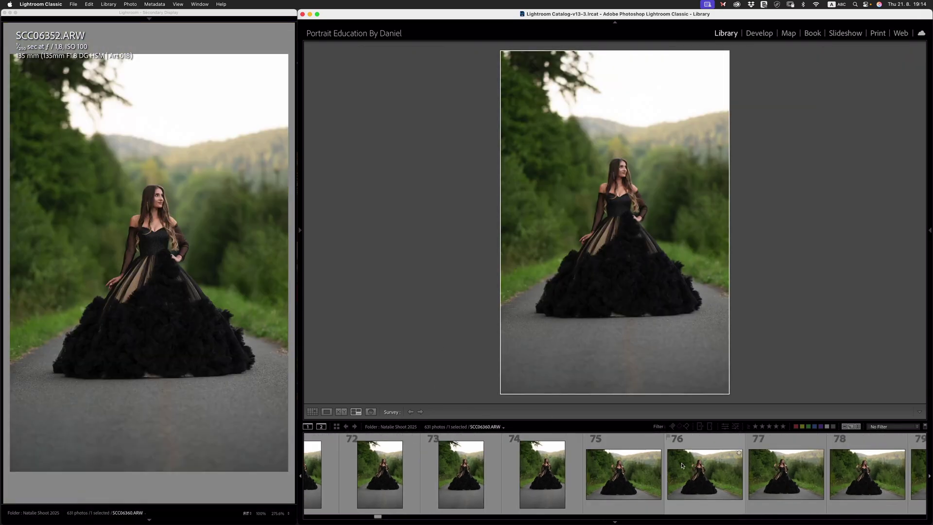
shift+click(581, 468)
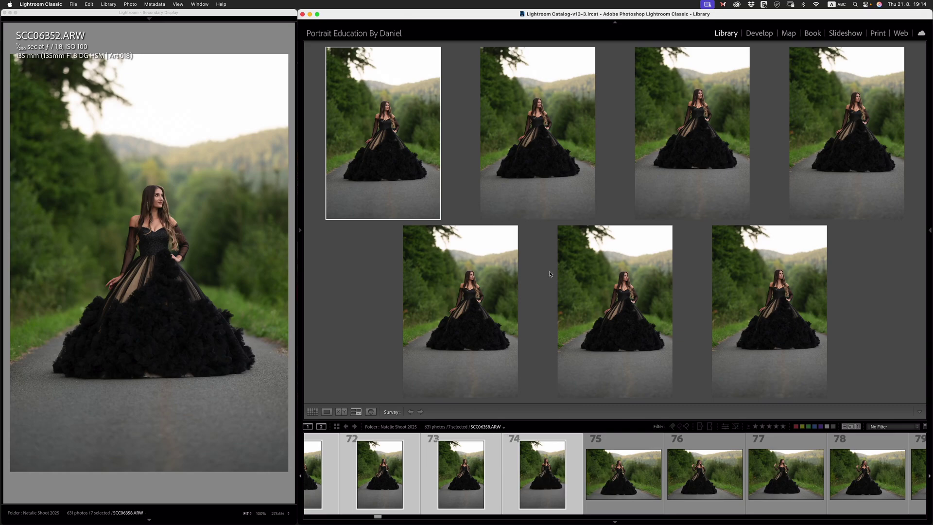
click(681, 120)
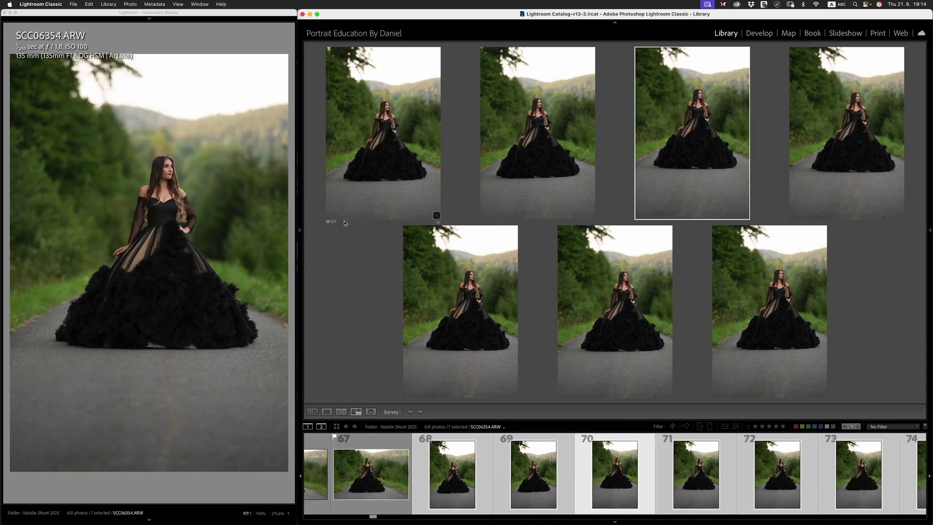
click(164, 173)
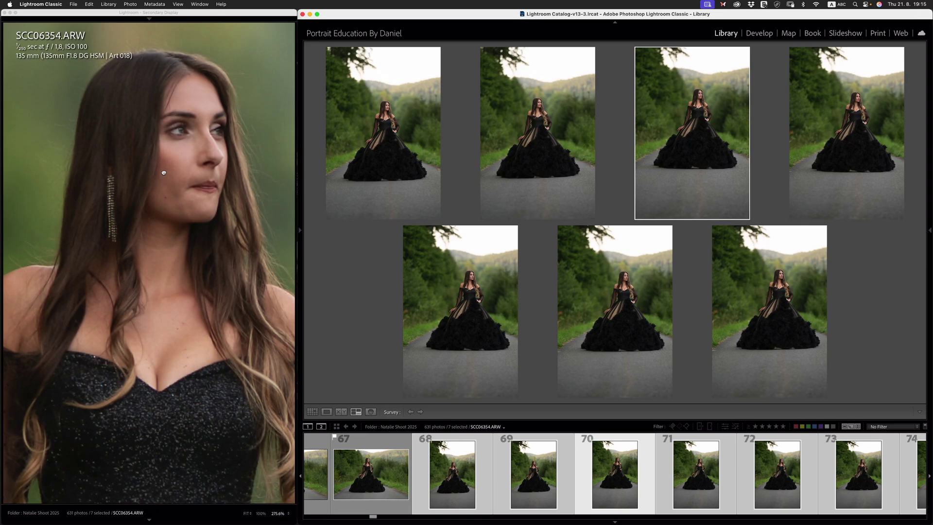
click(164, 173)
Inspect SCC06356's face, then the first survey shot's face, up close and back to full frame
click(512, 392)
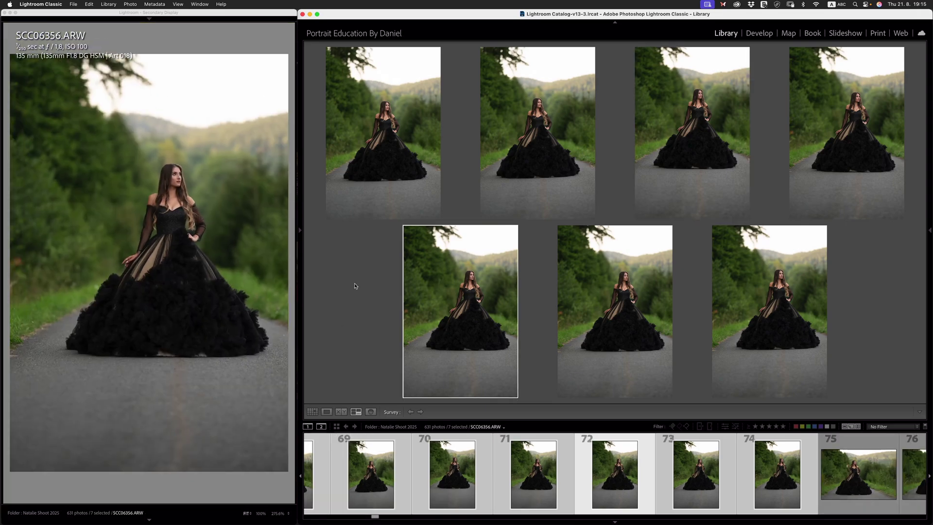
click(159, 181)
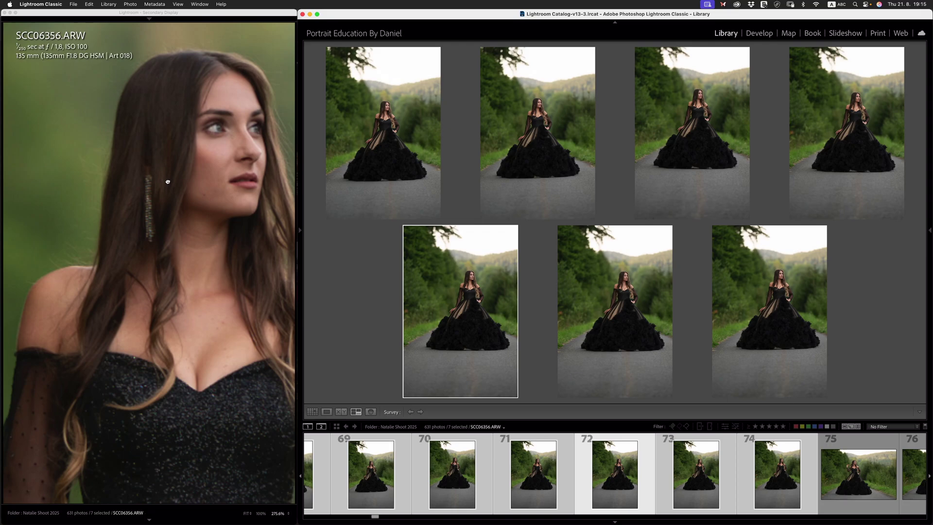
drag(168, 181, 131, 170)
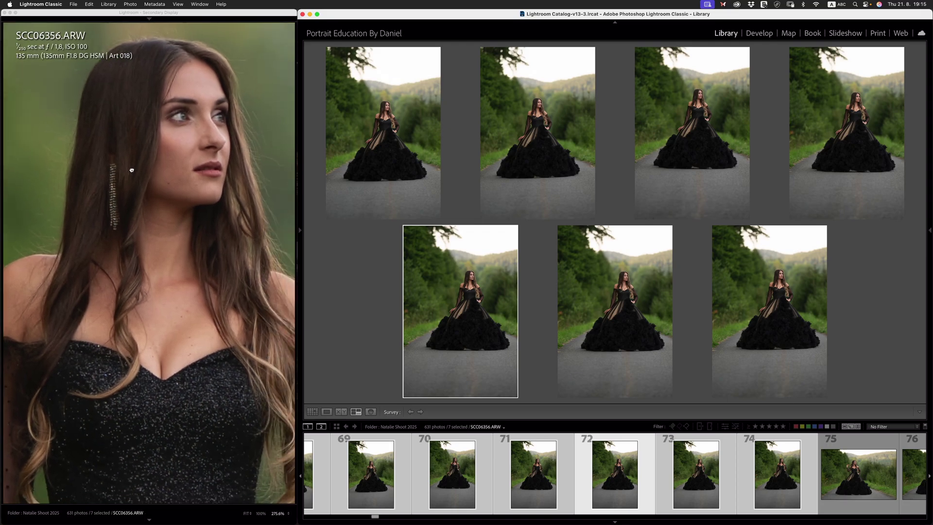
click(132, 170)
click(379, 116)
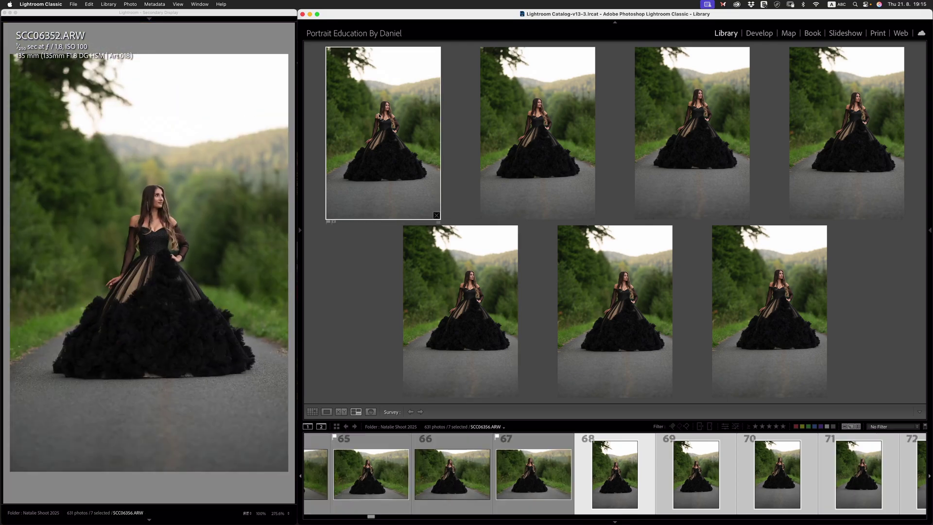
click(169, 195)
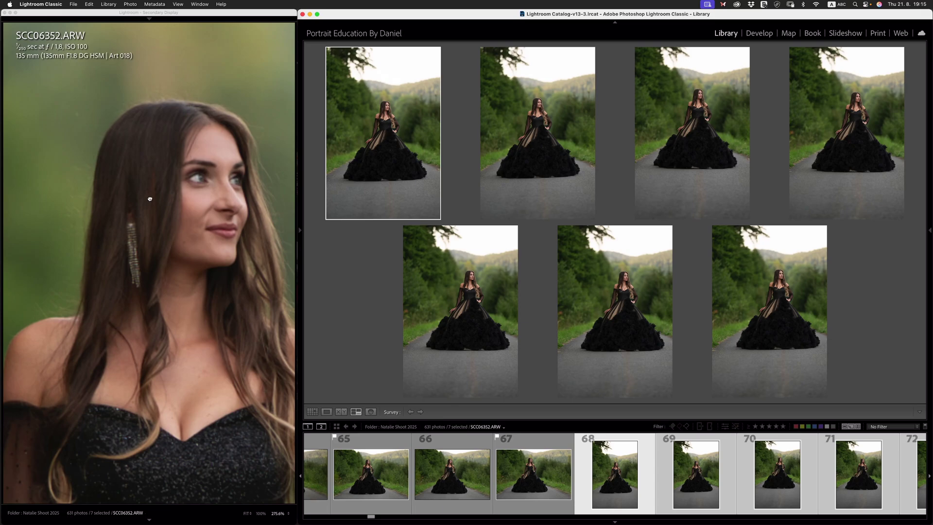
click(149, 199)
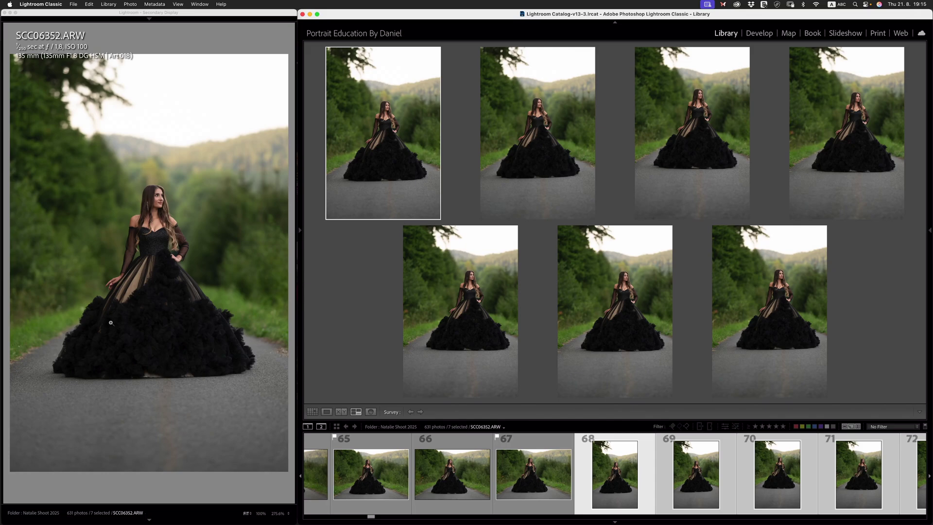
Survey the ten full-length garden shots, frames 103 through 112
scroll(617, 466, down, 5)
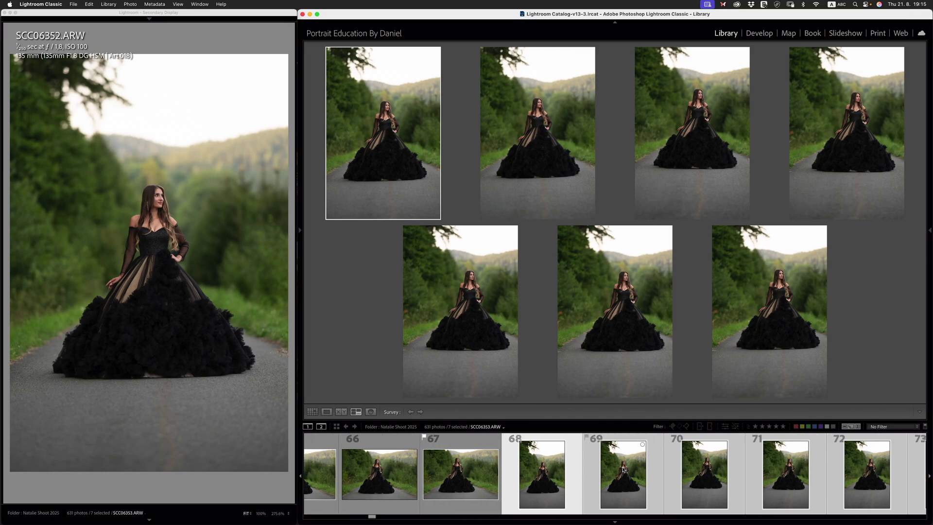
scroll(622, 468, down, 10)
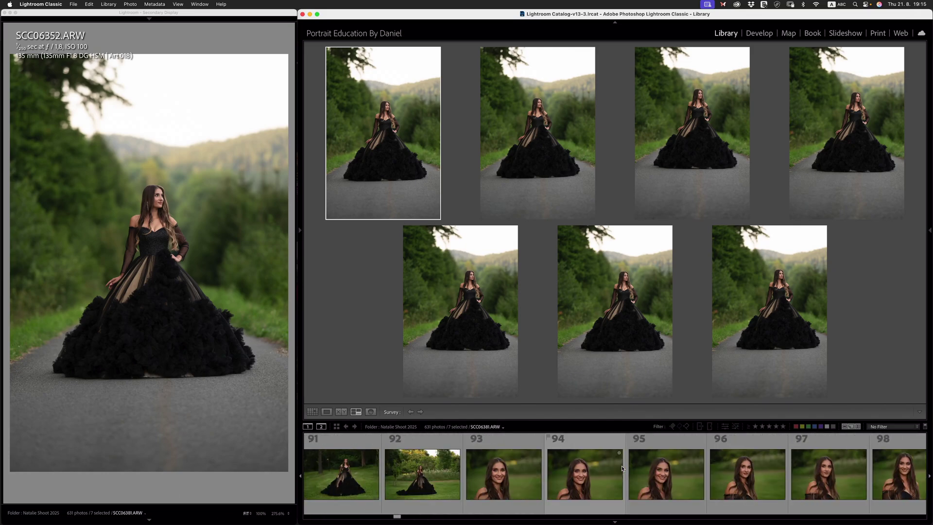
scroll(506, 491, up, 2)
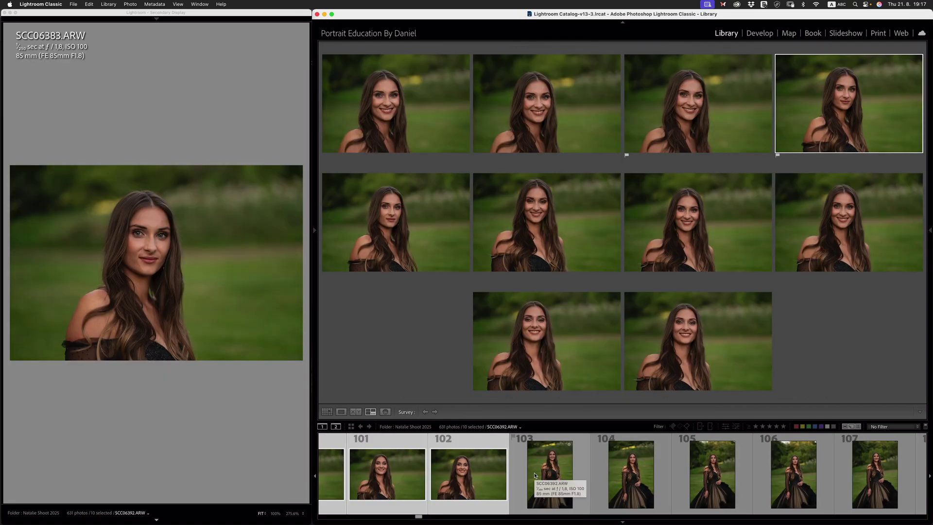
scroll(632, 462, down, 1)
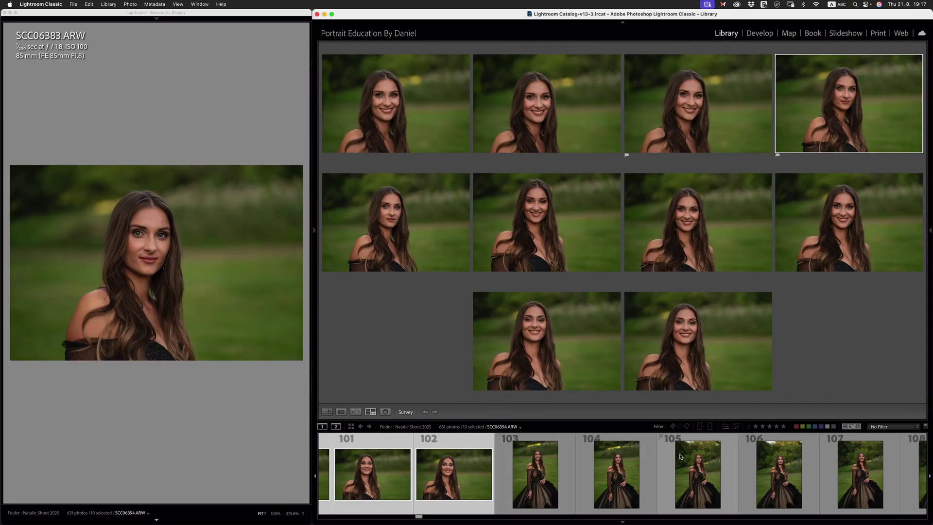
click(545, 470)
scroll(544, 470, down, 5)
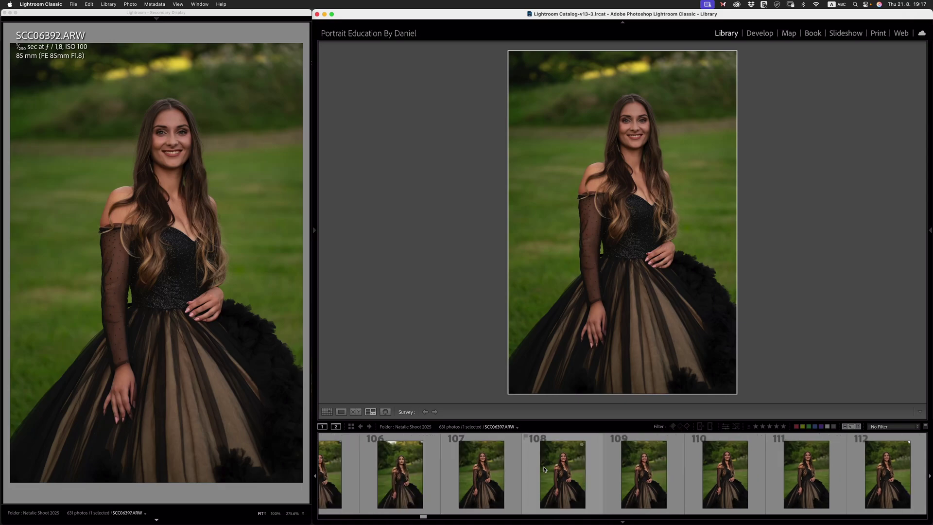
shift+click(883, 468)
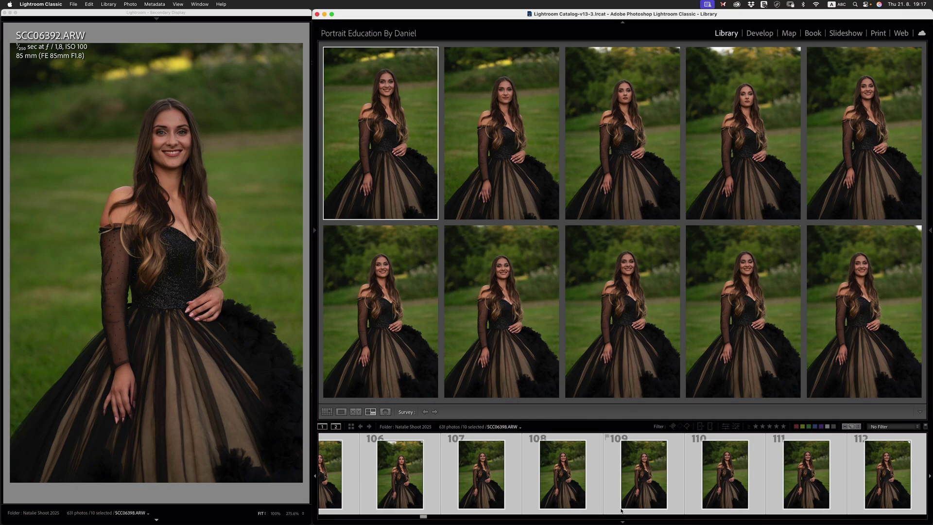
Close the secondary window, maximize the main window with side panels, and view SCC06392.ARW in Loupe
click(4, 13)
double_click(350, 15)
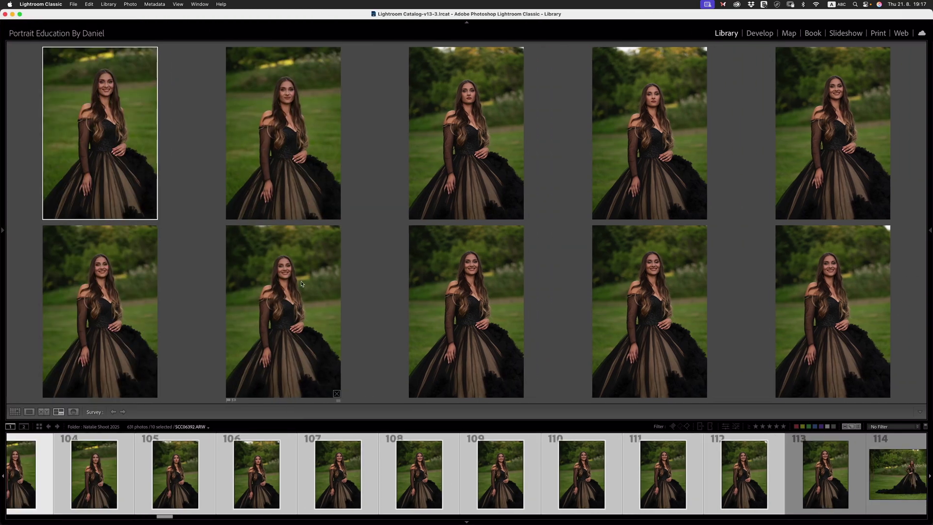
key(Tab)
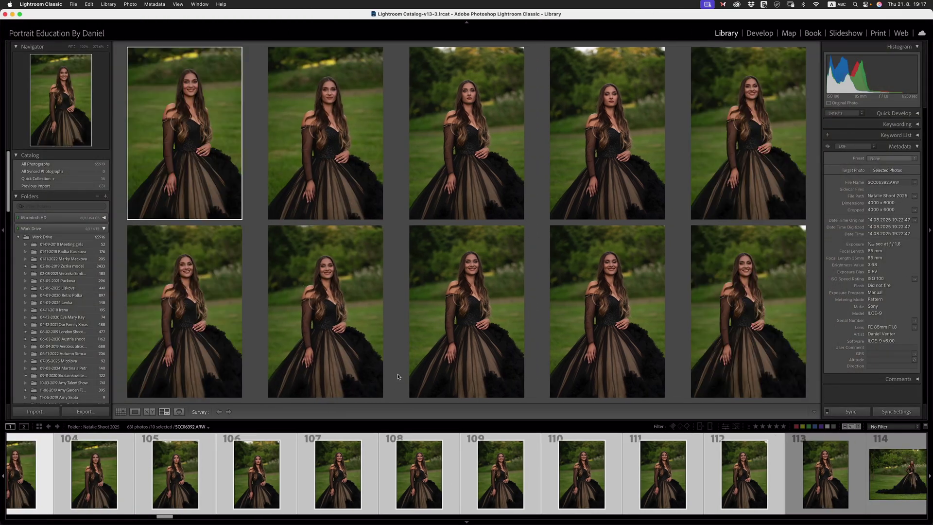
key(e)
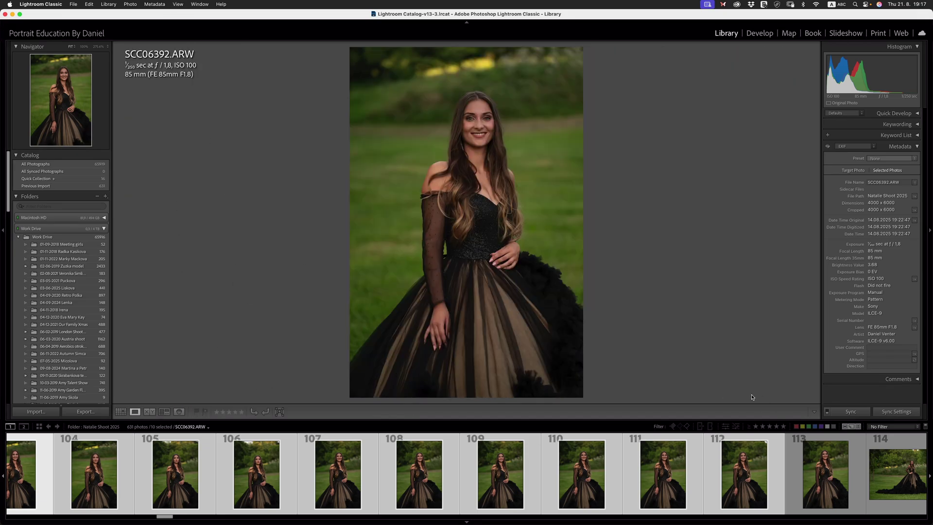
Filter the filmstrip to Flagged photos and select all 15 picks
click(673, 427)
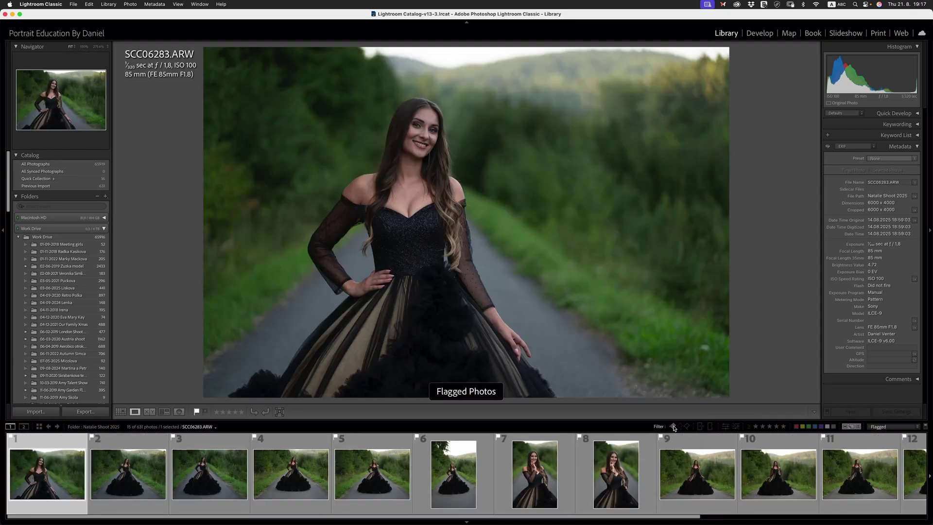
scroll(166, 466, right, 6)
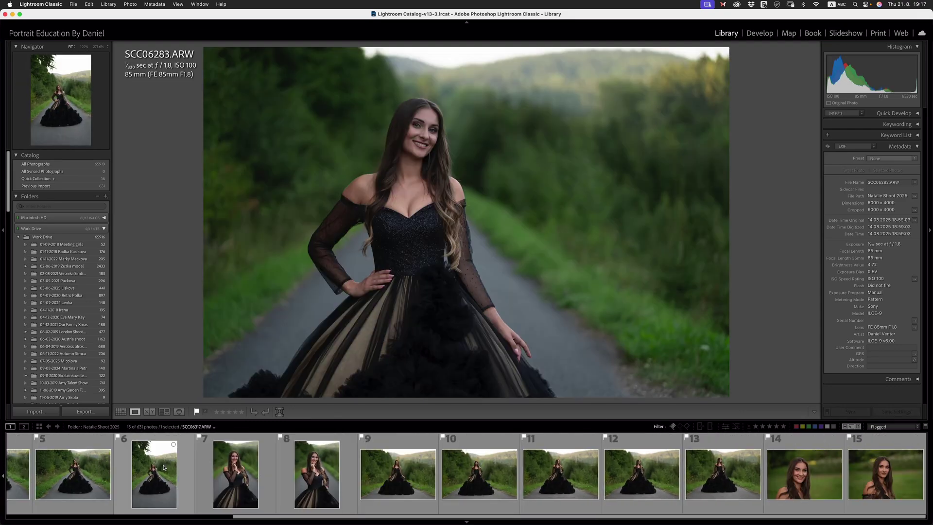
scroll(163, 467, left, 5)
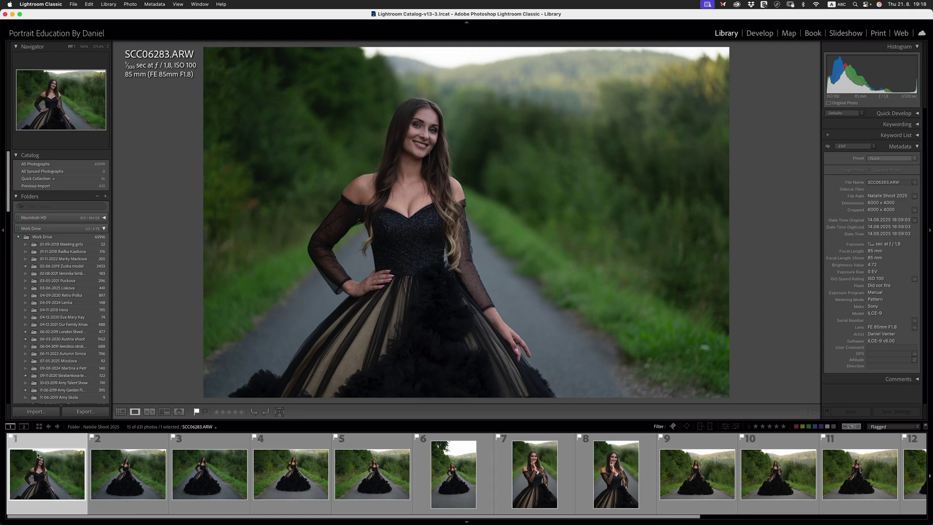
scroll(90, 456, right, 5)
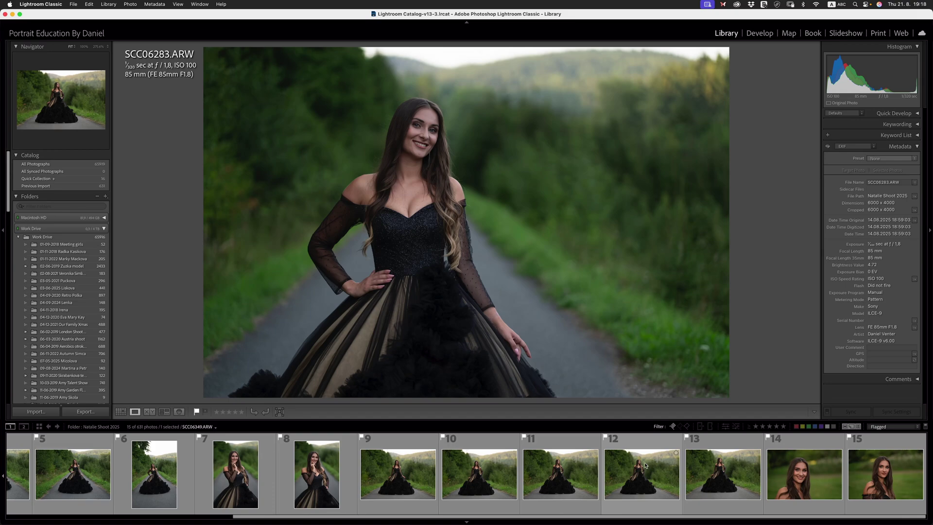
scroll(47, 476, left, 5)
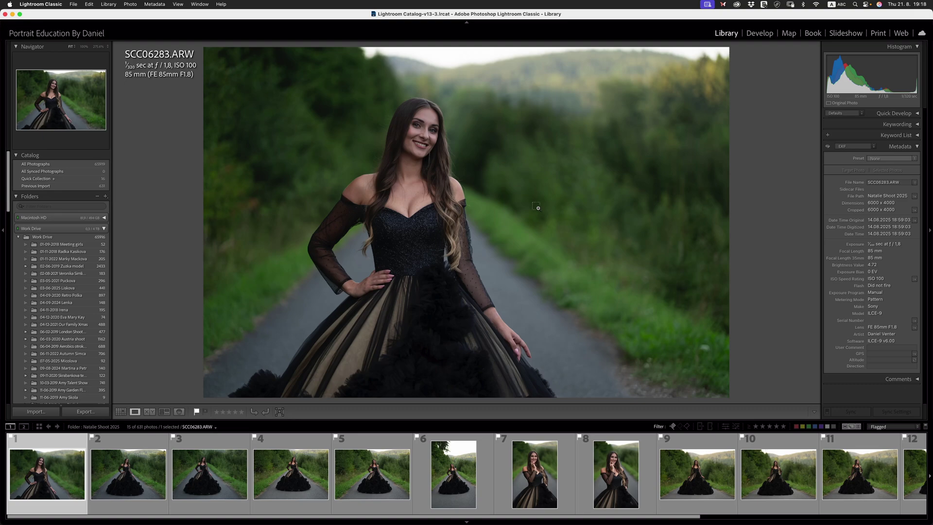
key(super+a)
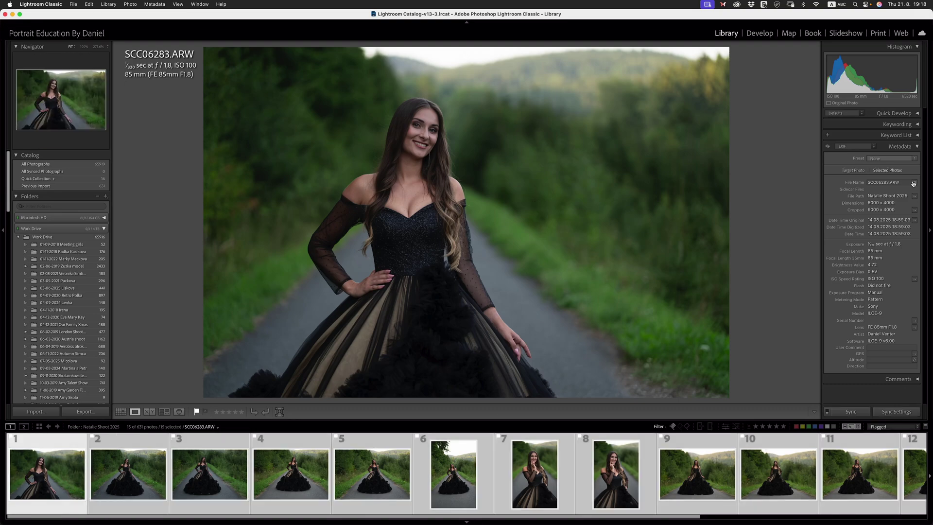
key(F2)
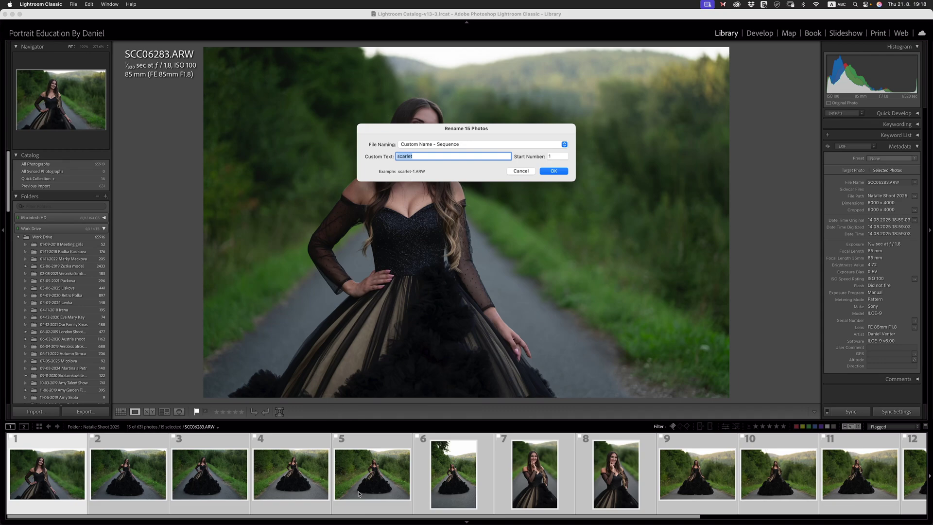
click(521, 171)
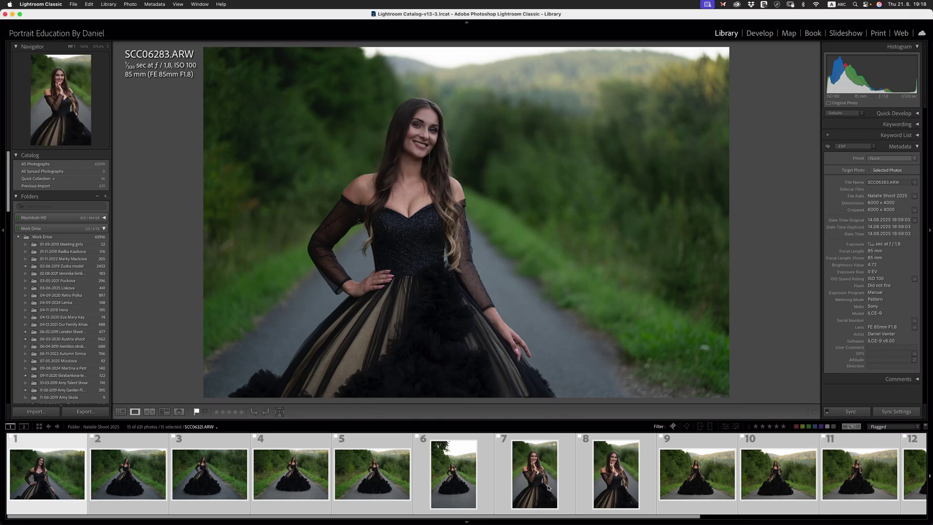
View flagged photos 12, 14 and 15 one at a time in Loupe
scroll(549, 483, down, 4)
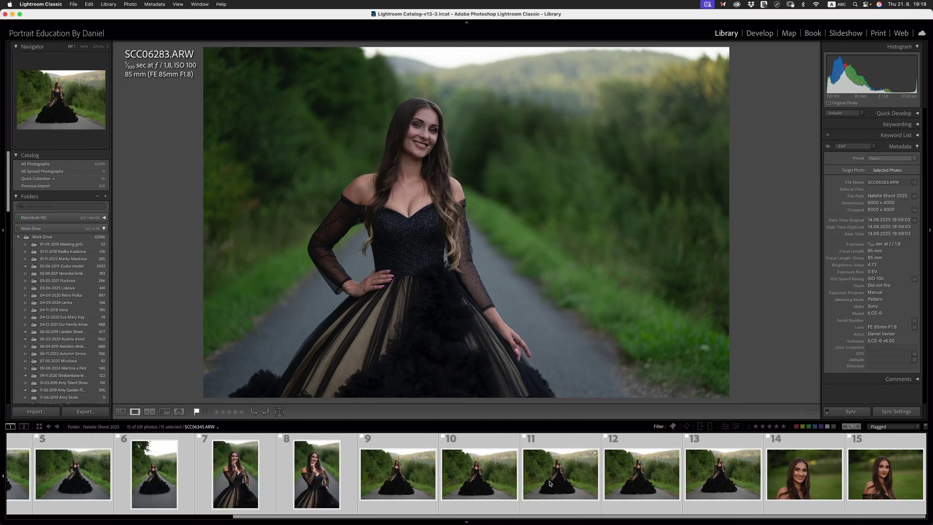
click(617, 472)
click(805, 473)
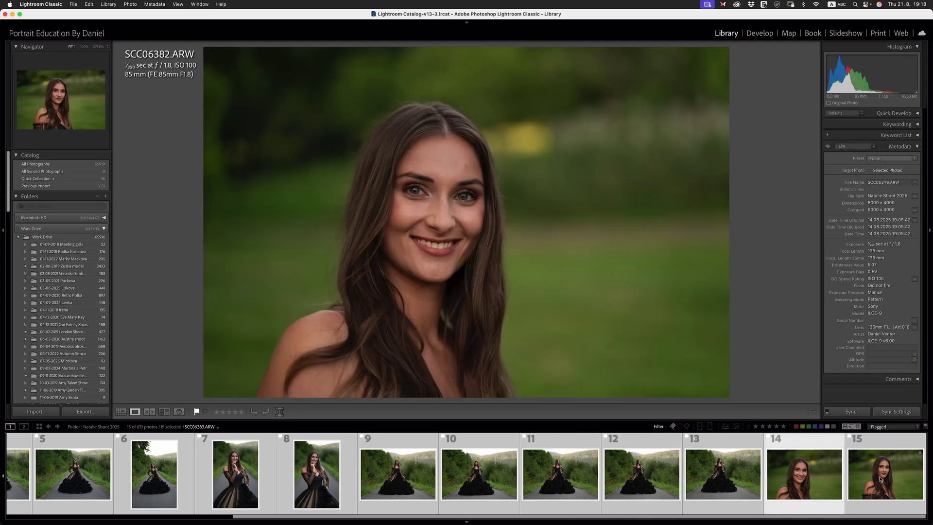
click(880, 478)
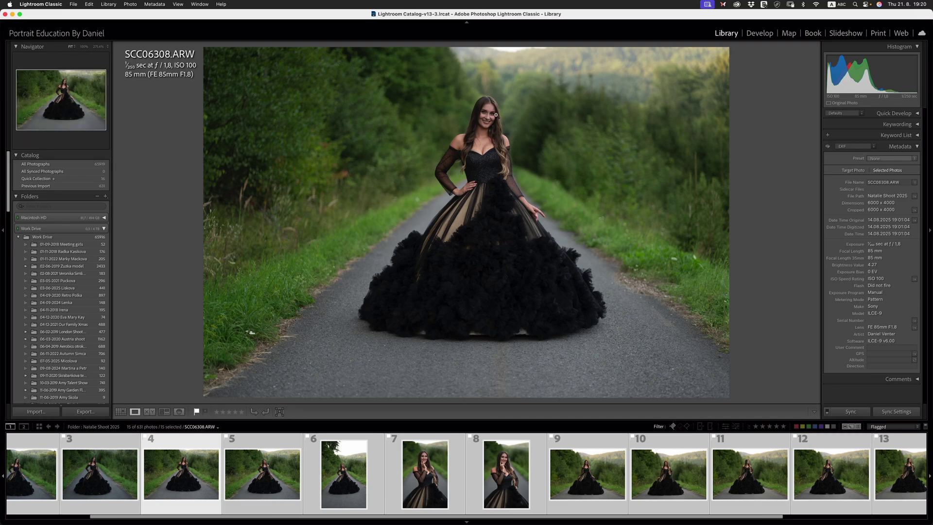
Zoom into and pan across the woman's face in SCC06308.ARW, then fit it again
click(495, 115)
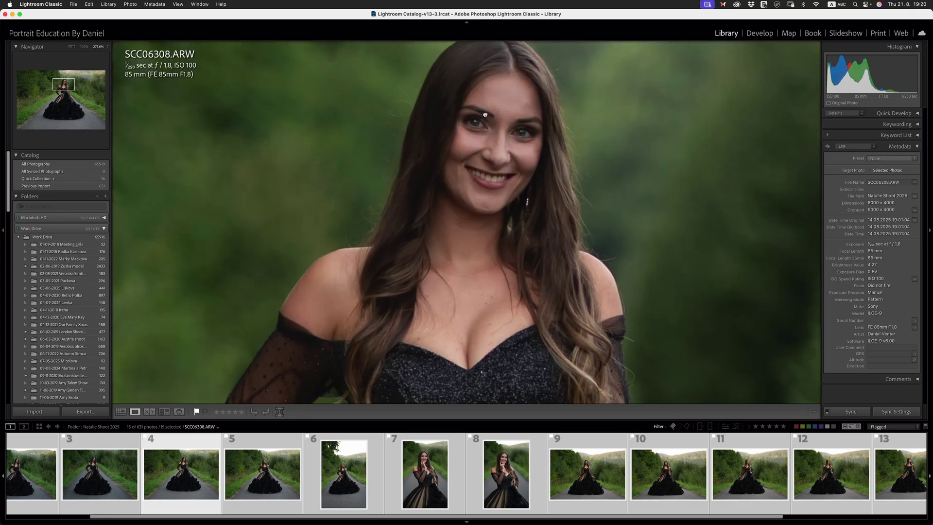
drag(485, 115, 476, 145)
click(476, 145)
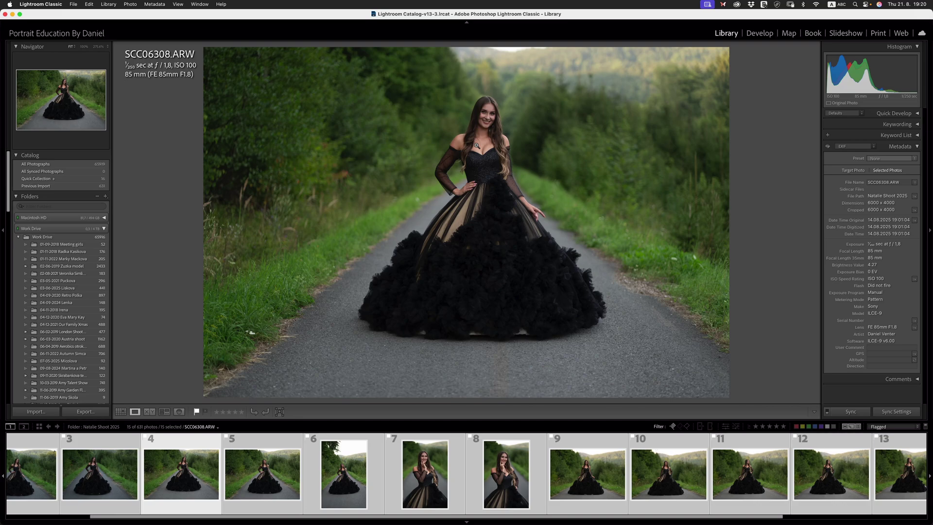
Select flagged photo 14, SCC06382.ARW, and check her eyes close up before fitting it
scroll(811, 477, down, 3)
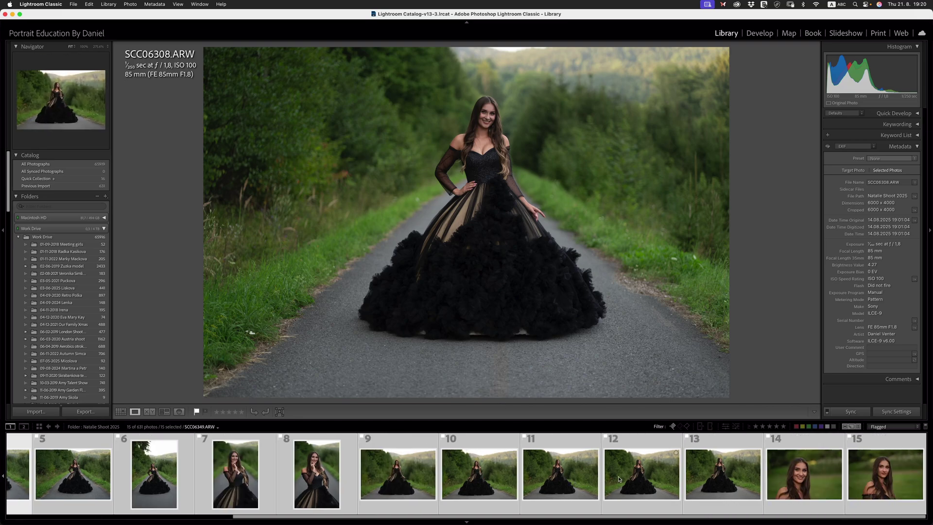
click(810, 477)
click(435, 190)
click(435, 191)
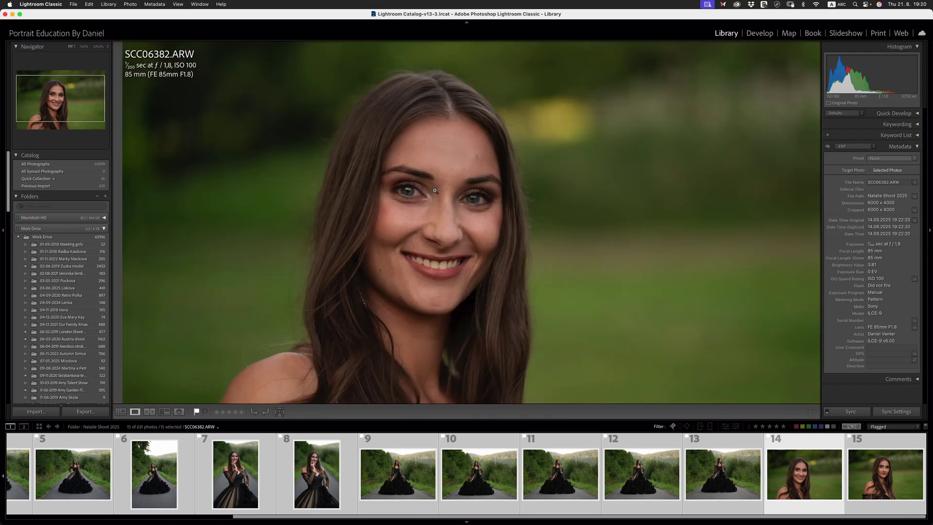